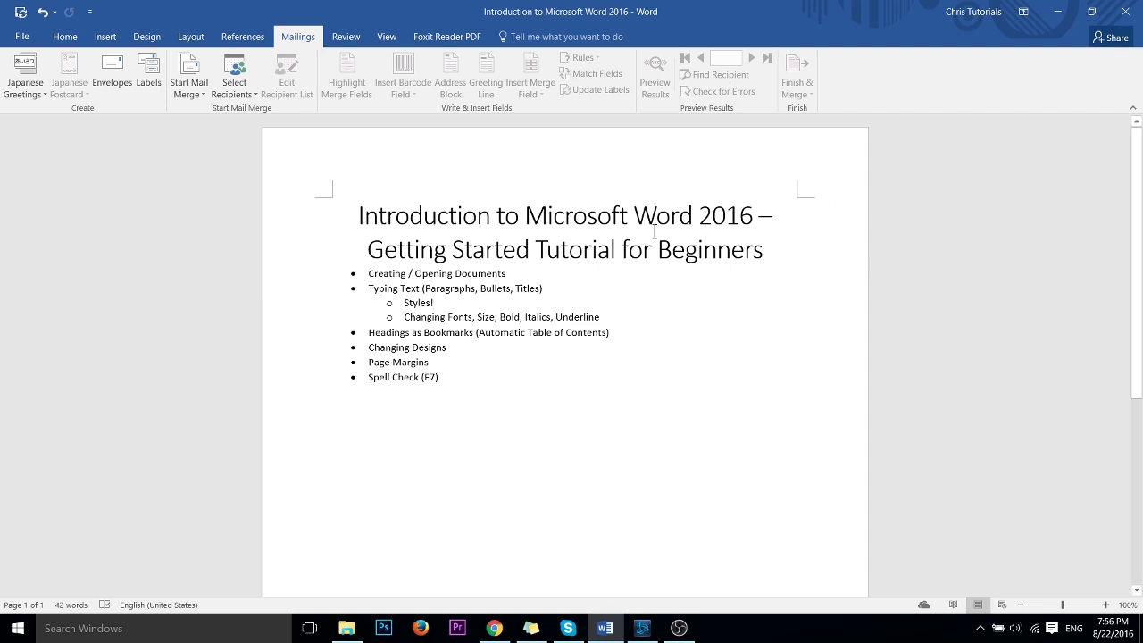
click(369, 273)
shift+click(493, 391)
click(492, 390)
drag(402, 303, 439, 305)
click(483, 305)
mouse_move(438, 304)
mouse_down()
mouse_move(403, 304)
mouse_move(436, 306)
mouse_up()
click(403, 304)
click(436, 304)
click(446, 350)
drag(436, 304, 404, 304)
click(406, 304)
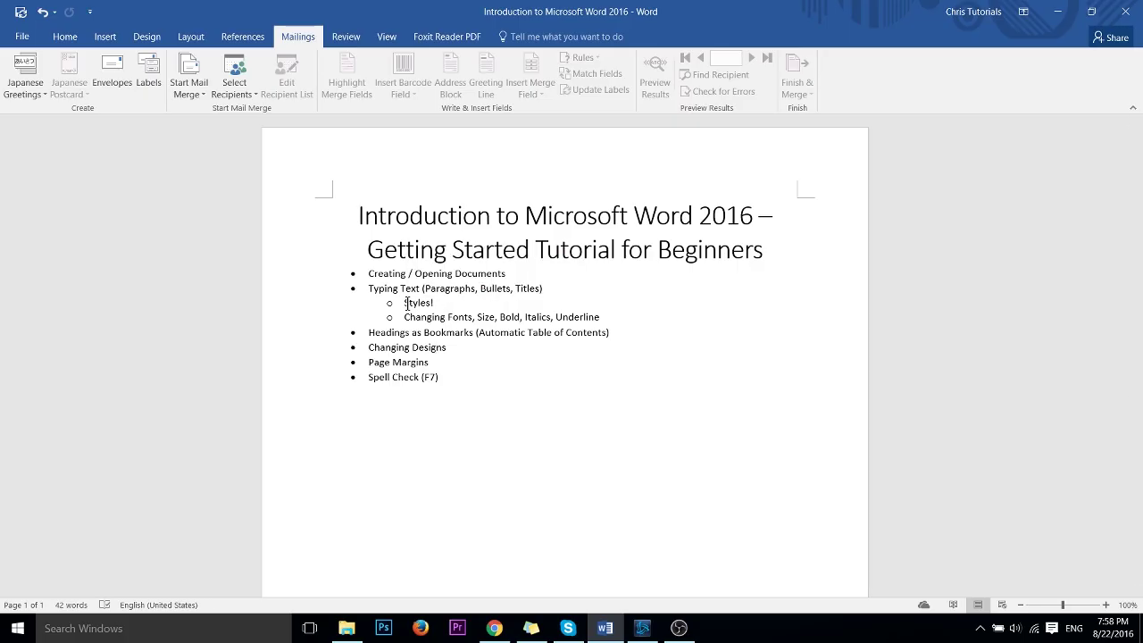
drag(429, 363, 367, 365)
click(368, 365)
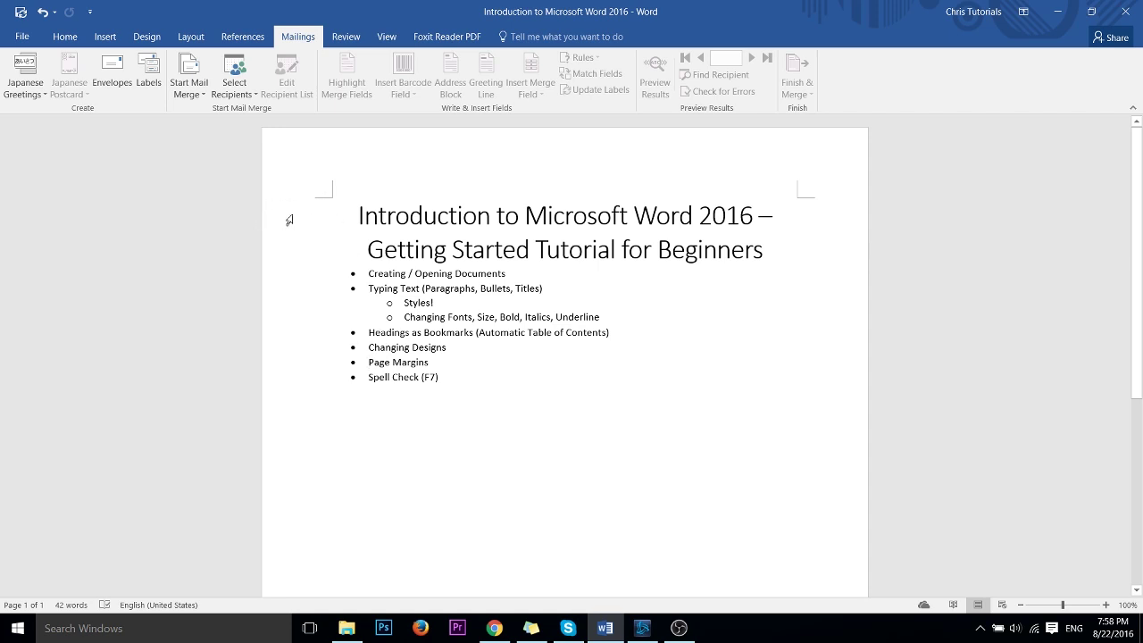
click(440, 363)
Browse the available templates and create a new blank document
click(14, 40)
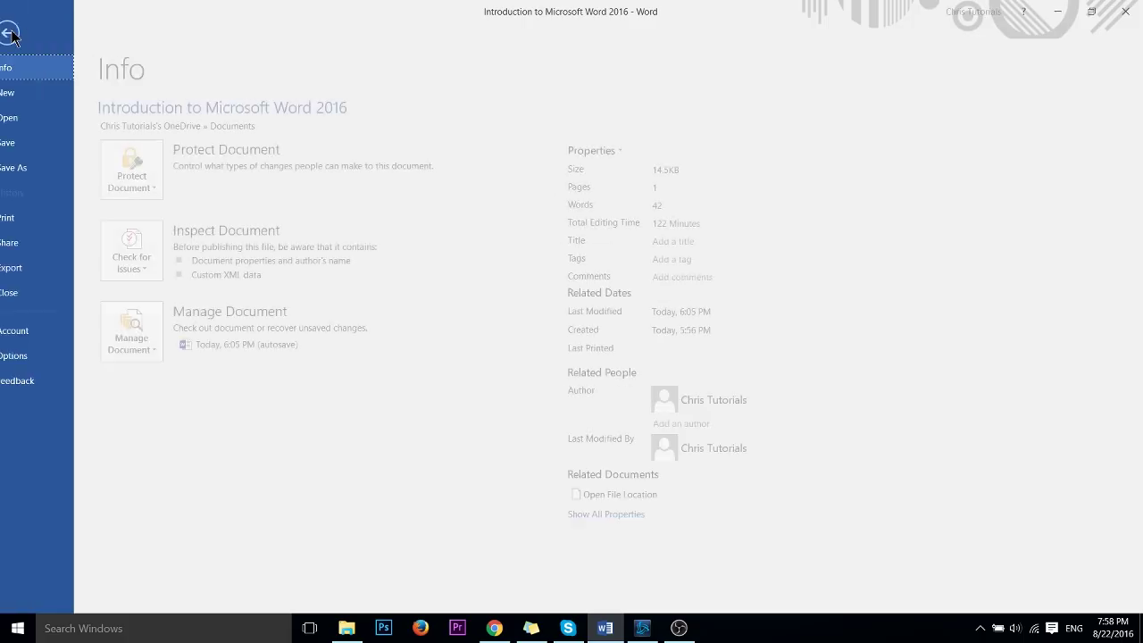
click(29, 91)
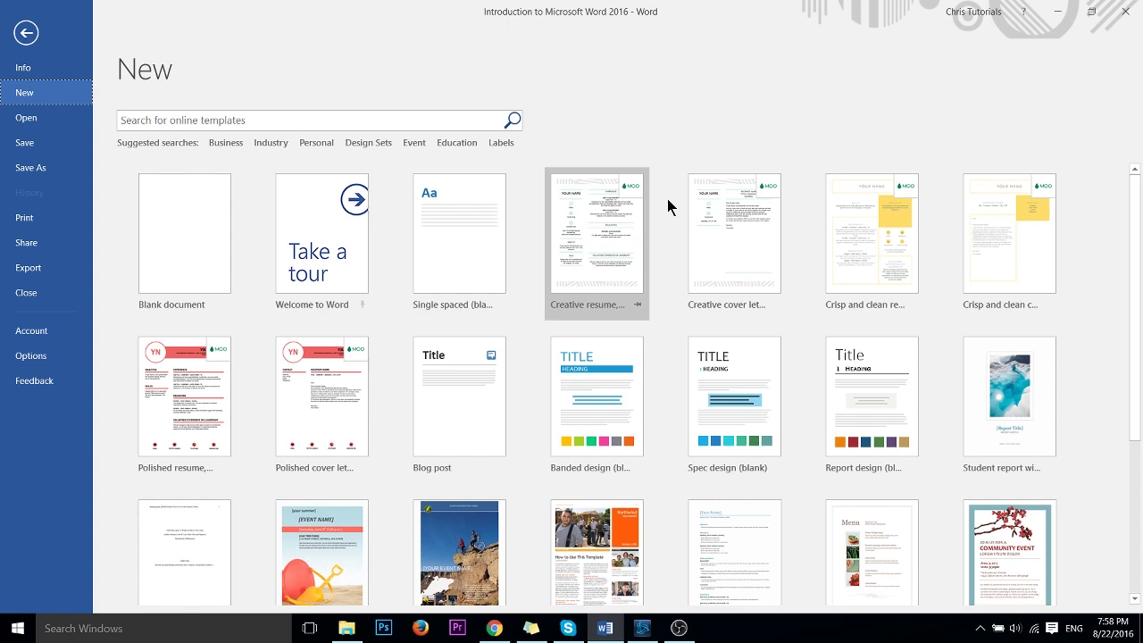
scroll(681, 198, down, 3)
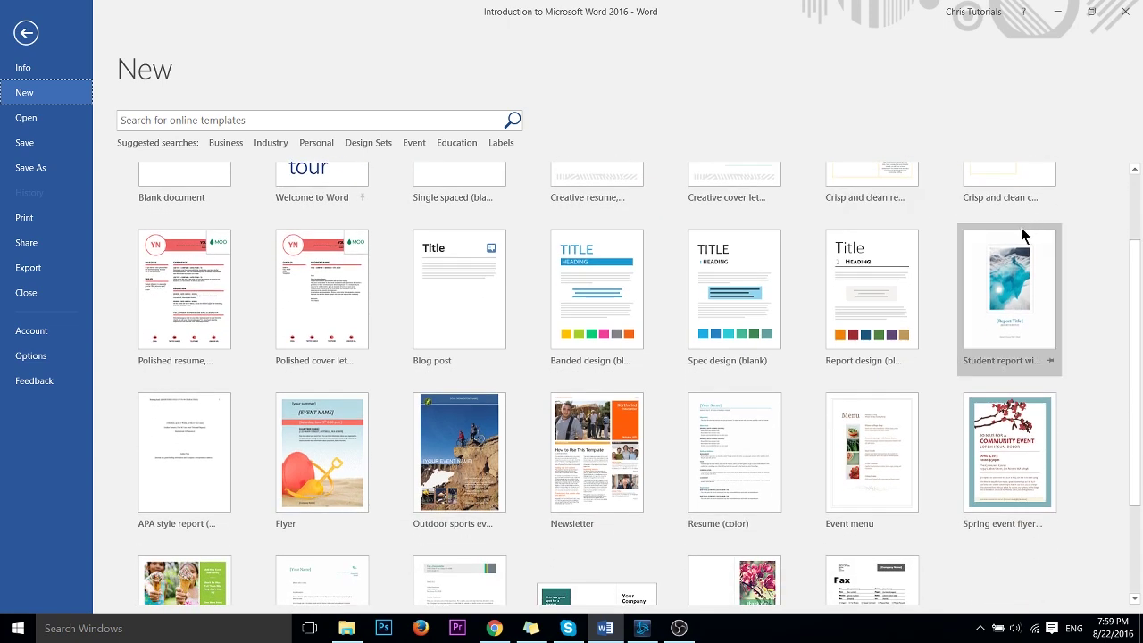
scroll(451, 232, down, 2)
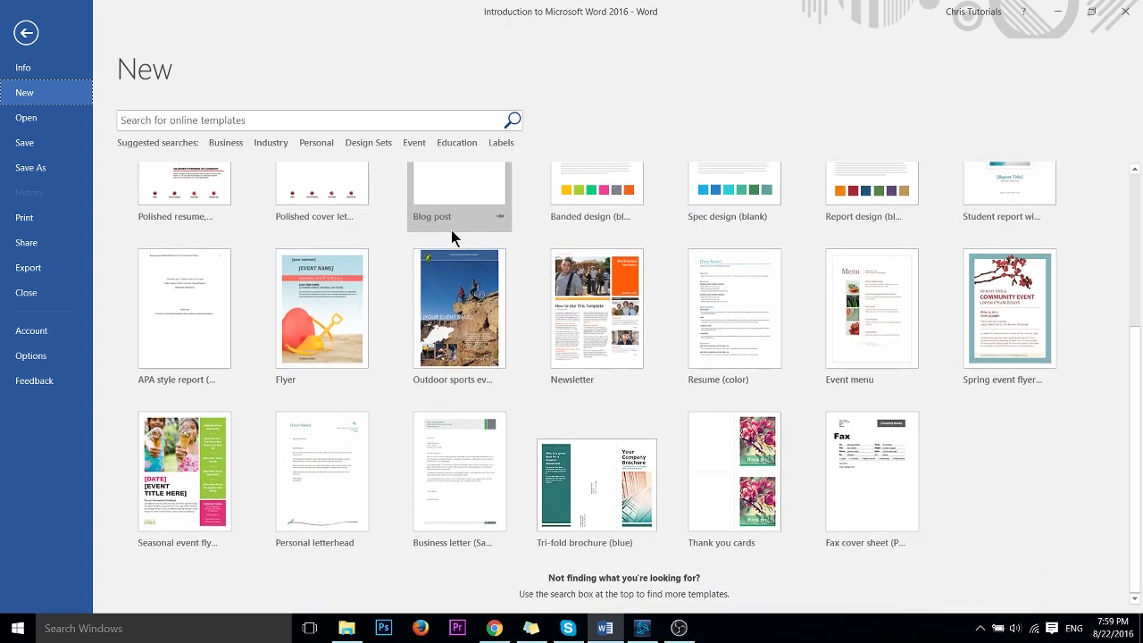
scroll(542, 251, up, 4)
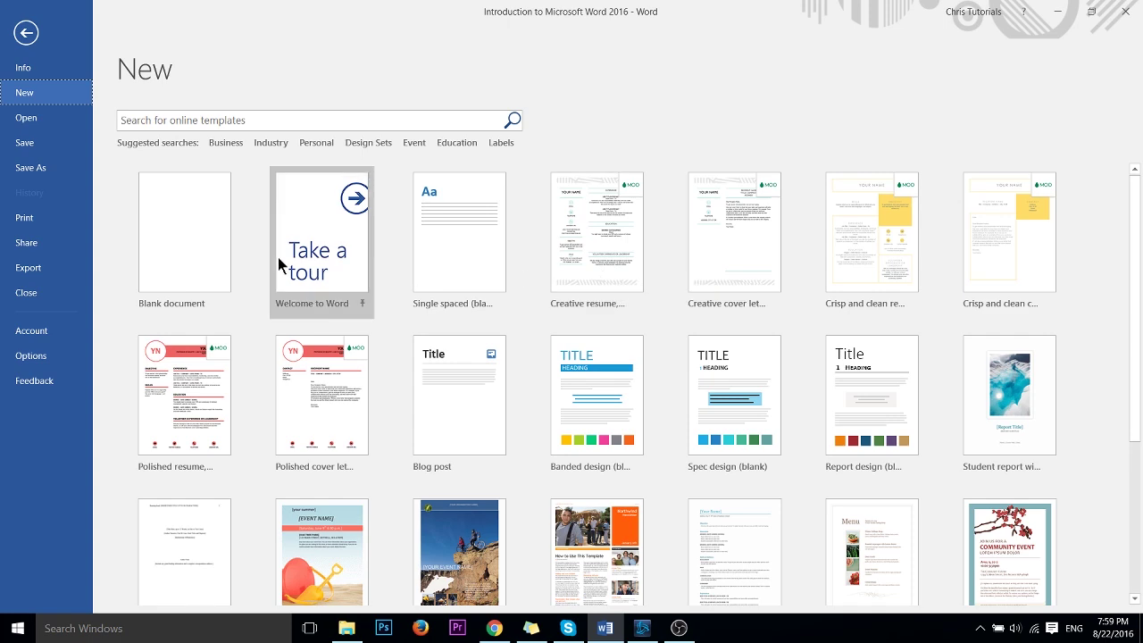
click(175, 229)
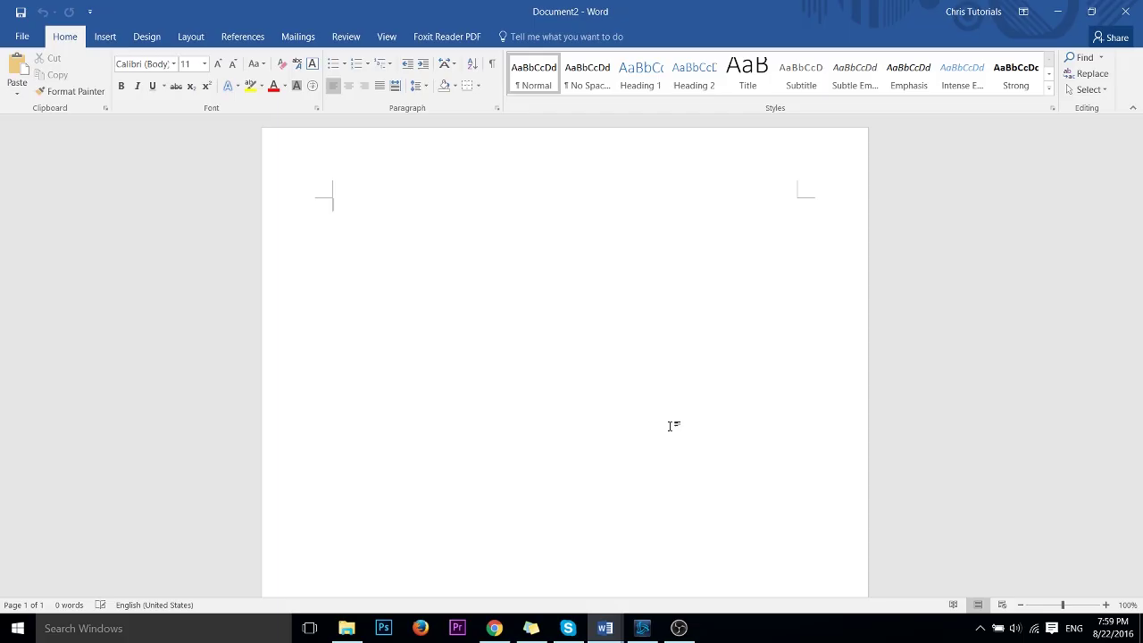
Enter "Heading 1" and "Heading 2" as the first two lines of the blank document
text(Heading 1)
key(Return)
text(Heading 2)
key(Return)
Add the paragraph "The fox jumped over the moon. I really enjoy a fine piece of cheesecake. So long as I have cheesecake, I will not be sad."
text(The)
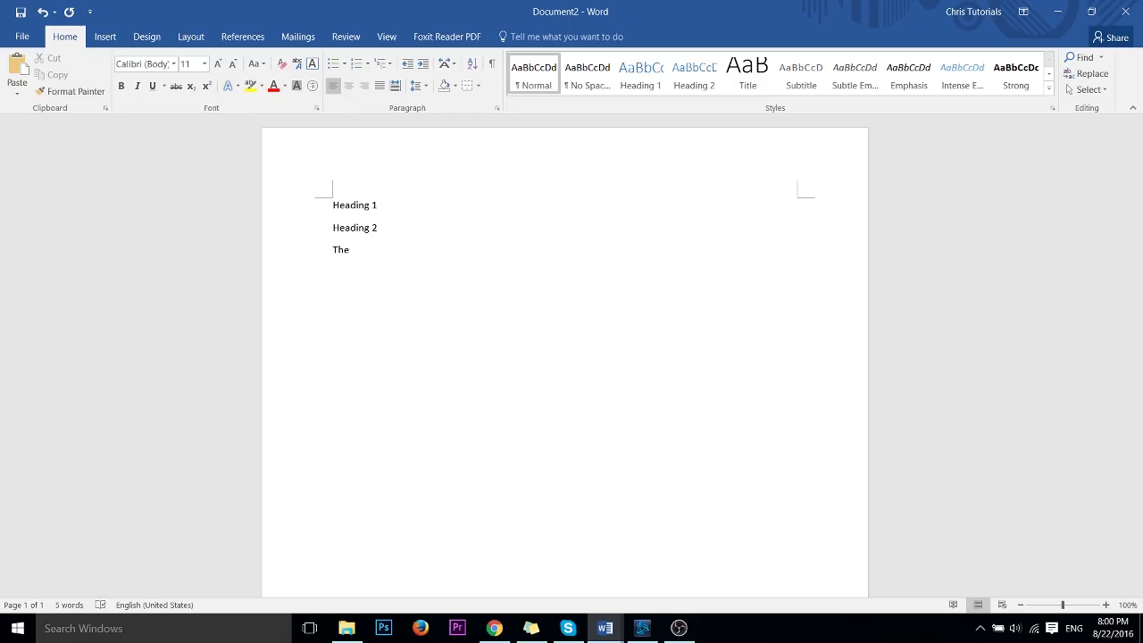
text( fox jumped over the moon. )
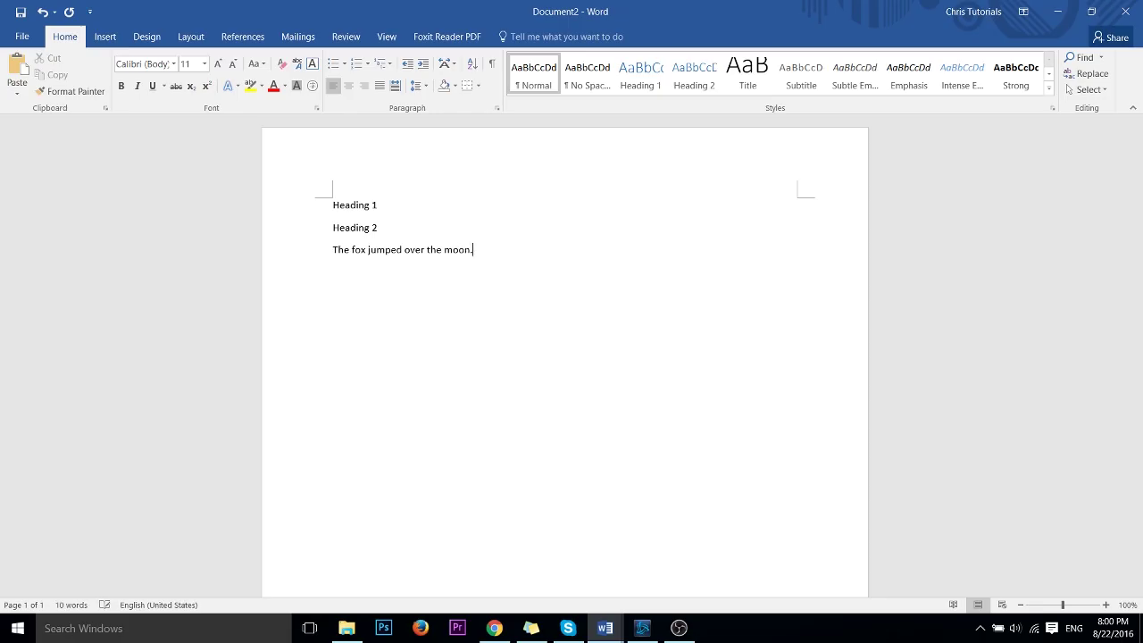
text(I really enjoy a fine piece of cheesecake. )
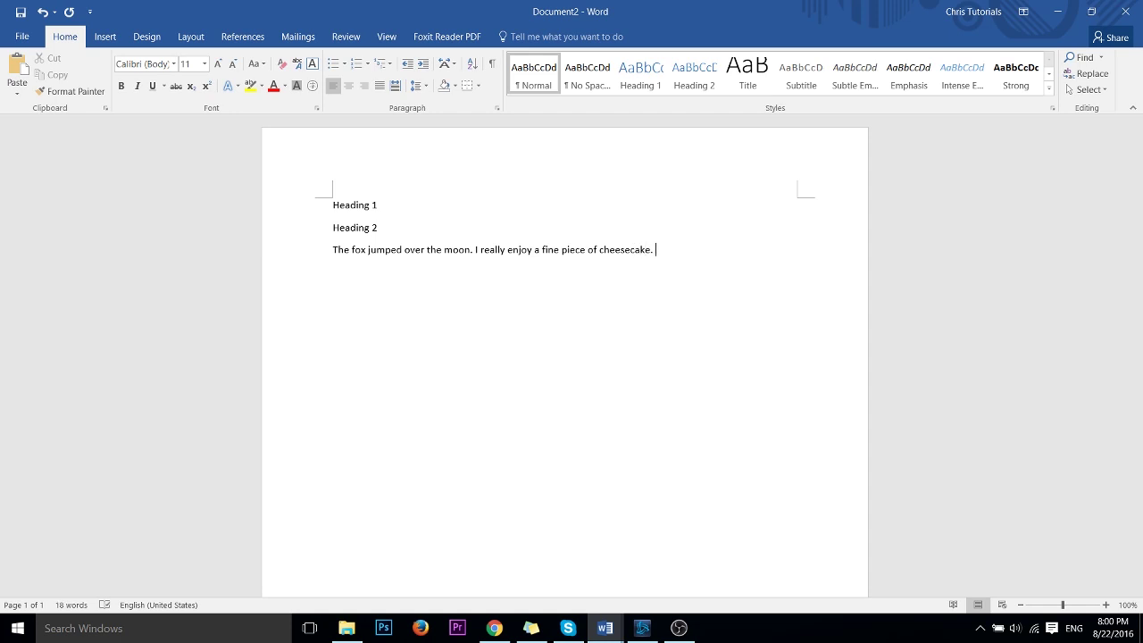
text(So long as I have cheesecake, I)
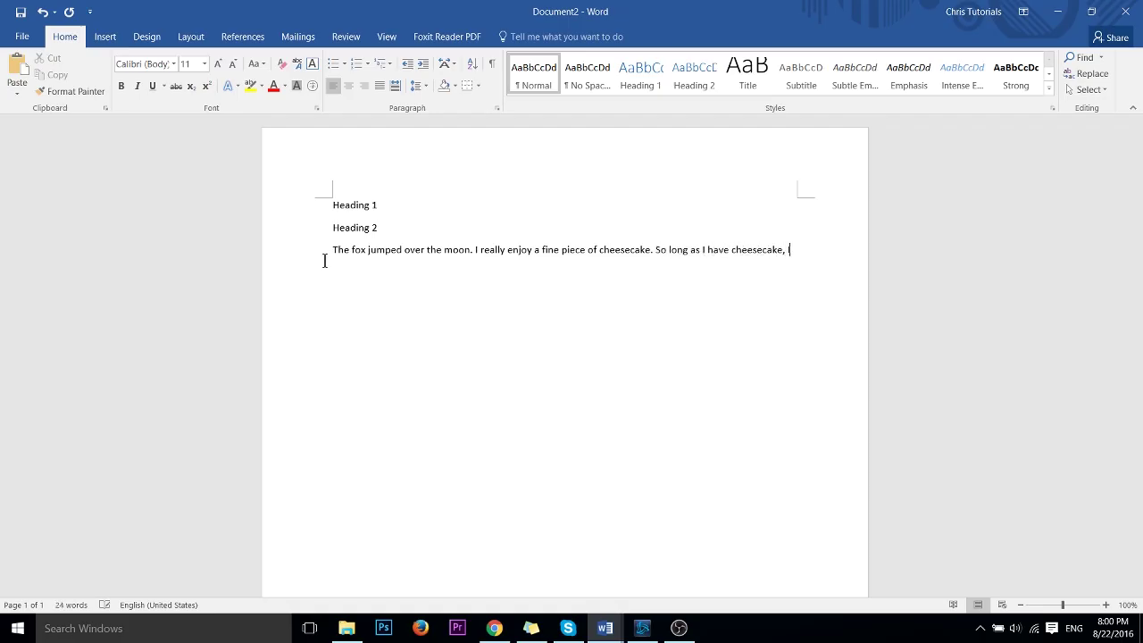
text( will not be sad.)
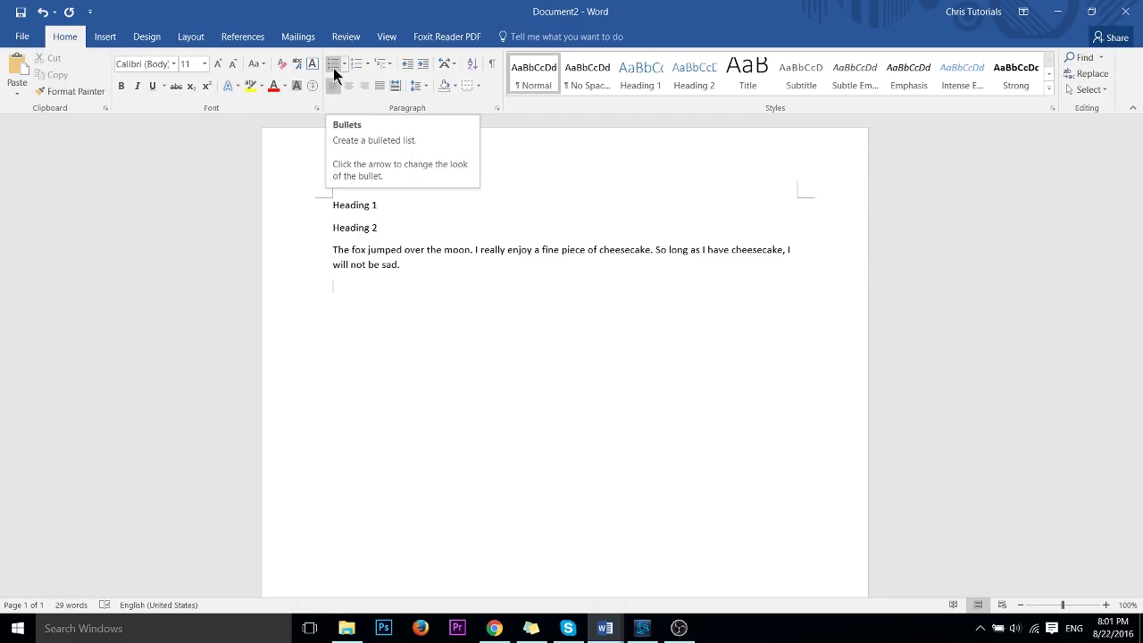
Start a bulleted list with the arrowhead bullet style on the line below the paragraph
click(345, 66)
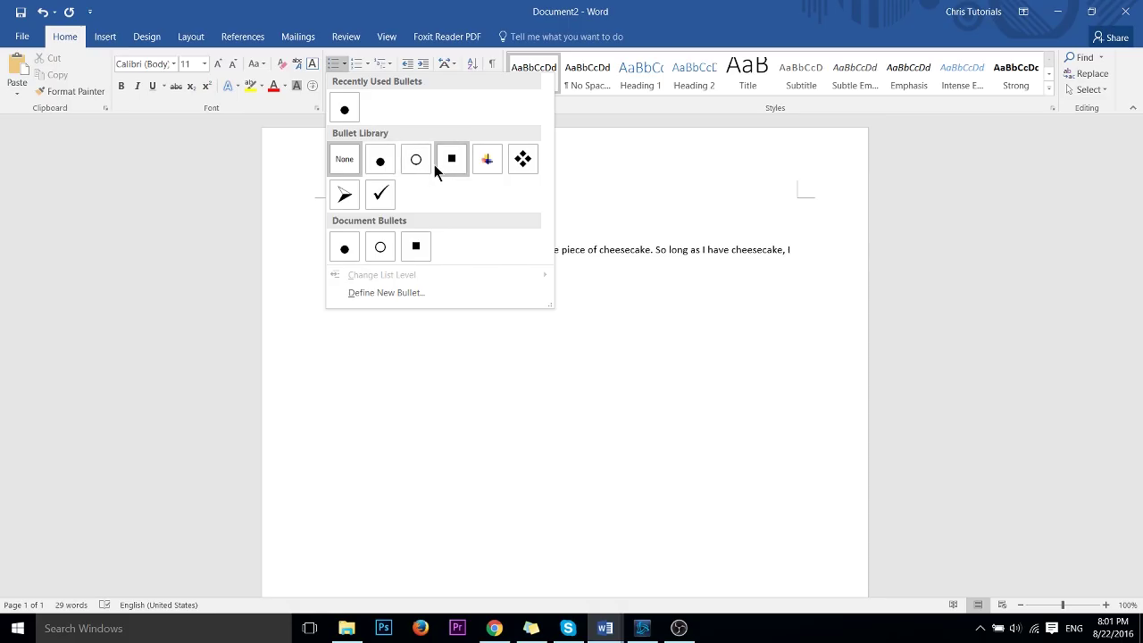
click(350, 199)
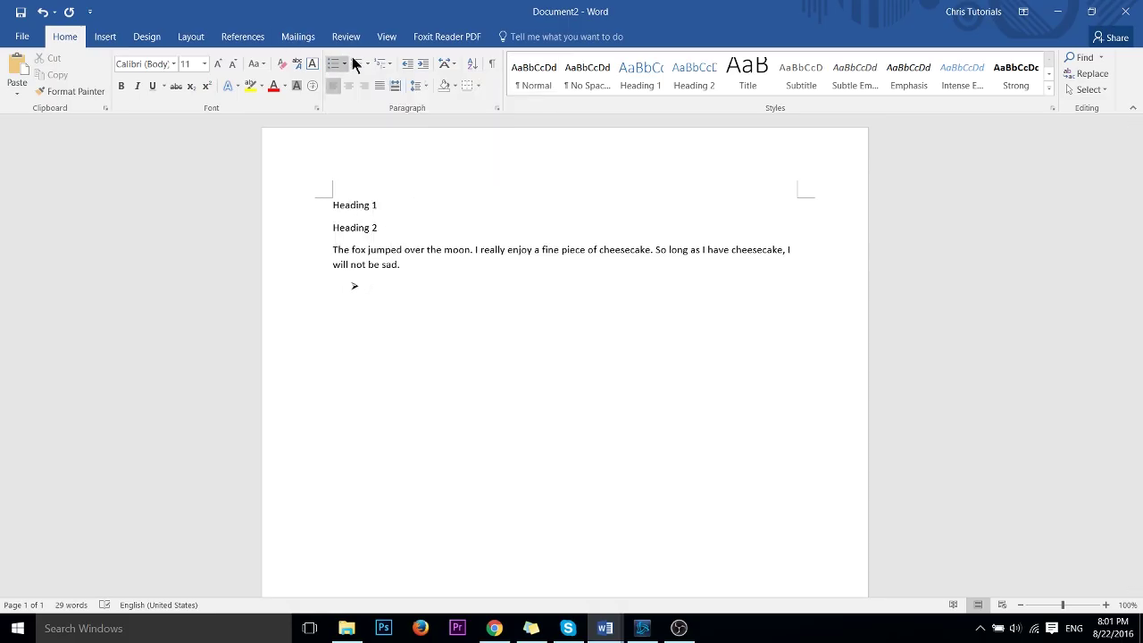
click(368, 65)
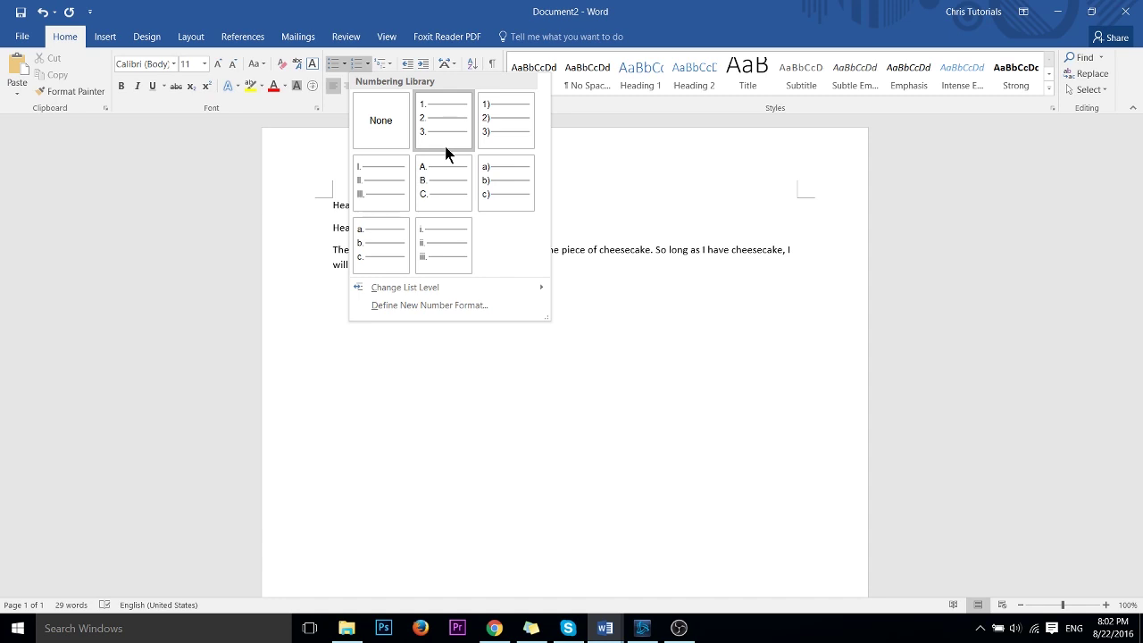
click(335, 64)
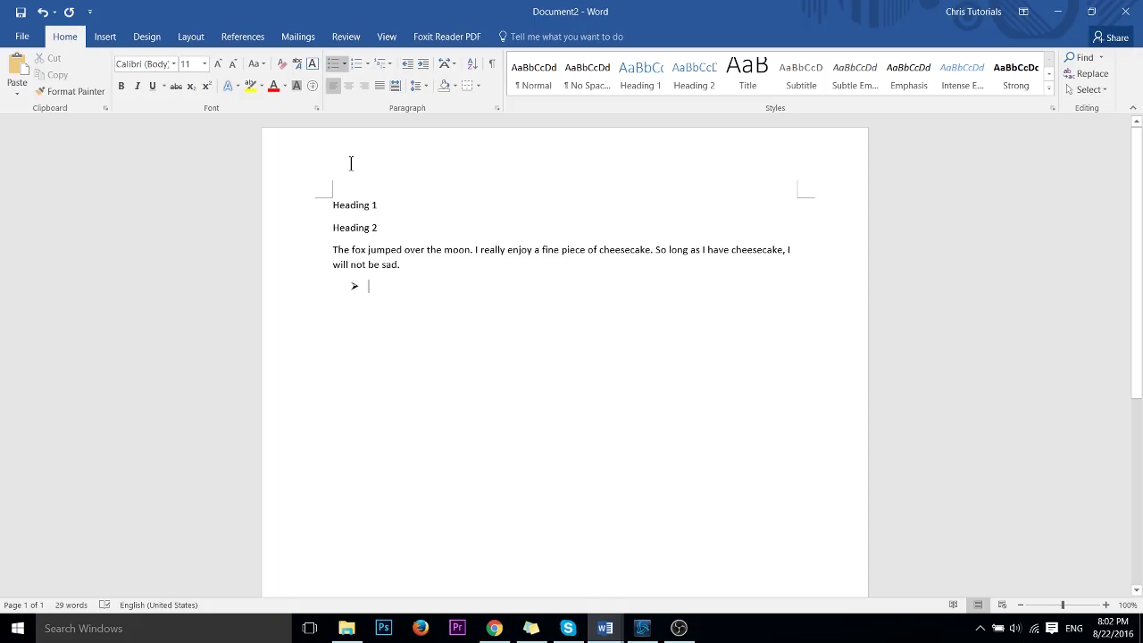
Enter 1, 2 and 3 as separate items in the arrowhead bulleted list
text(1)
key(Return)
text(2)
key(Return)
text(3)
key(Return)
double_click(372, 287)
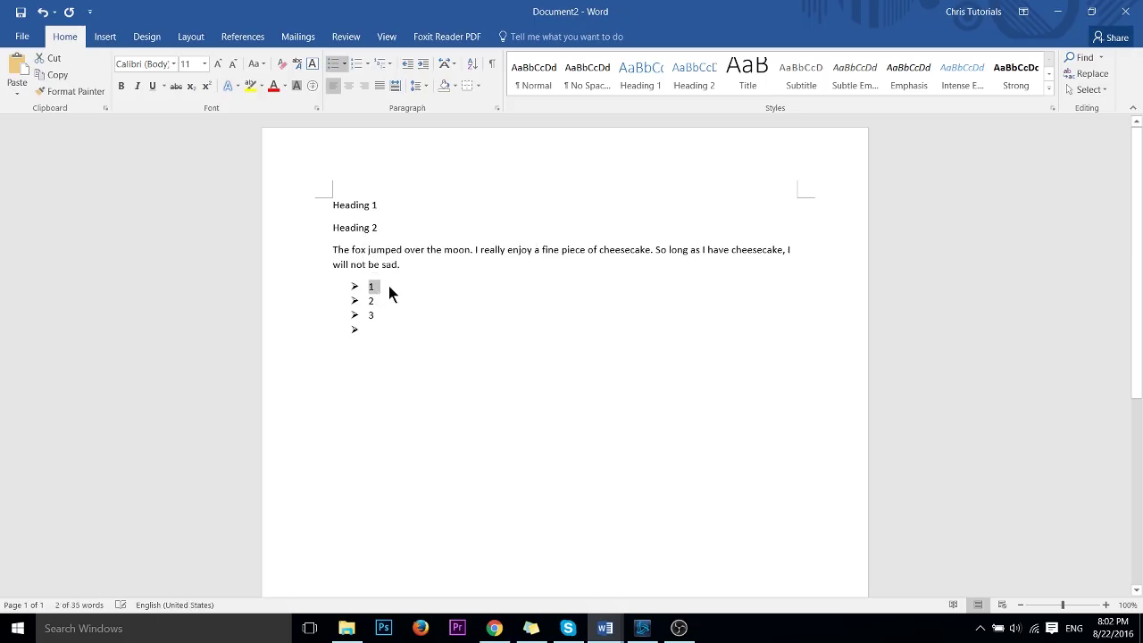
click(388, 285)
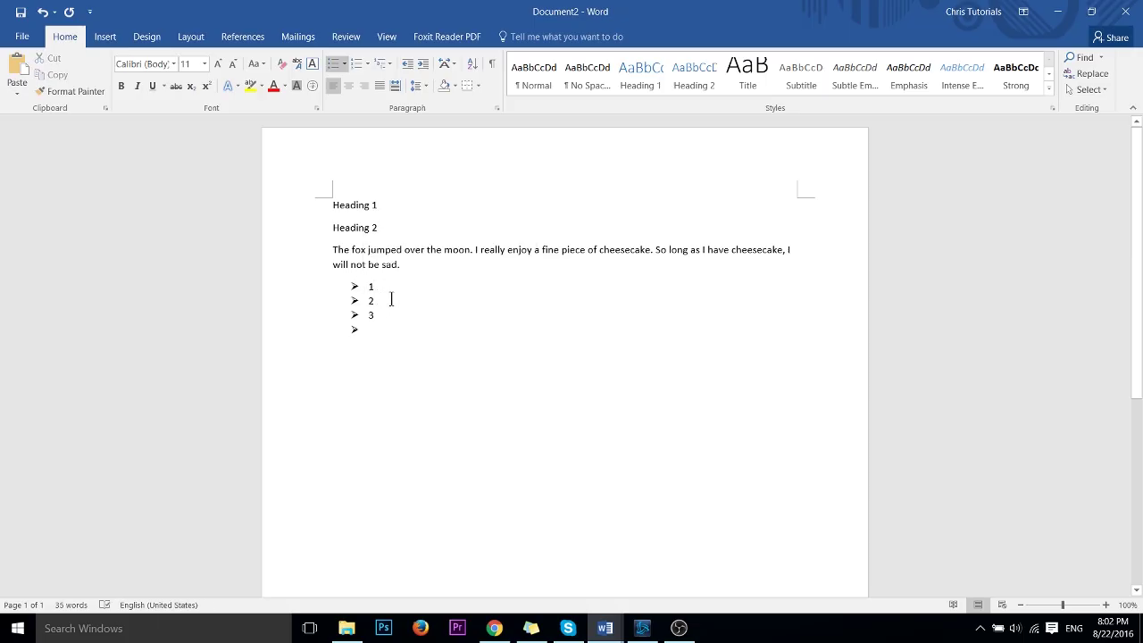
click(333, 205)
key(Return)
key(Return)
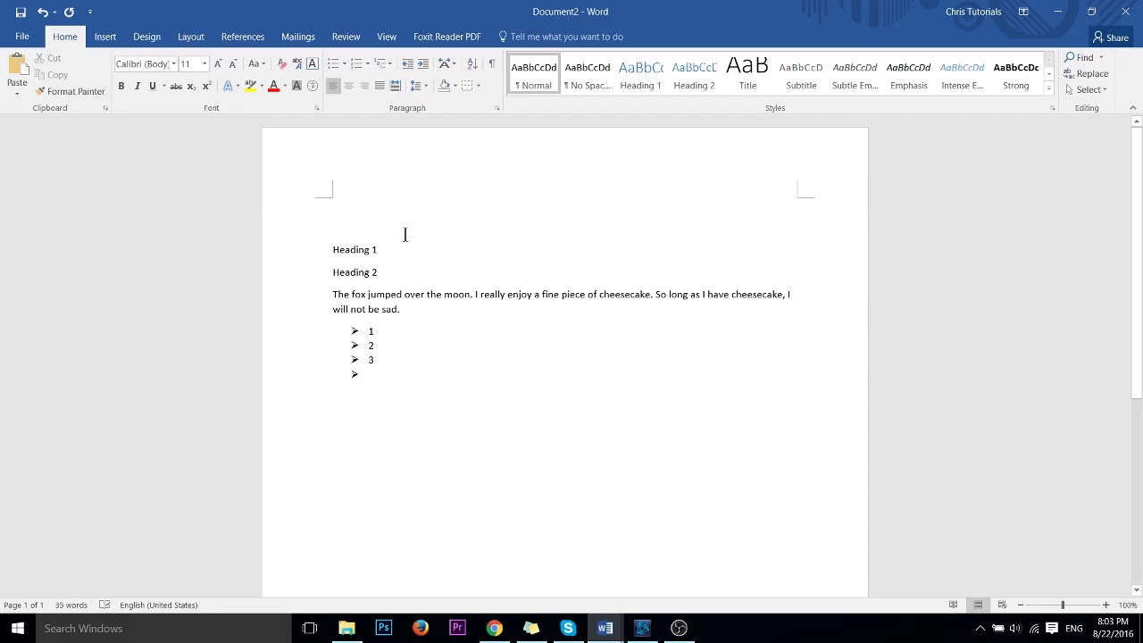
key(BackSpace)
key(BackSpace)
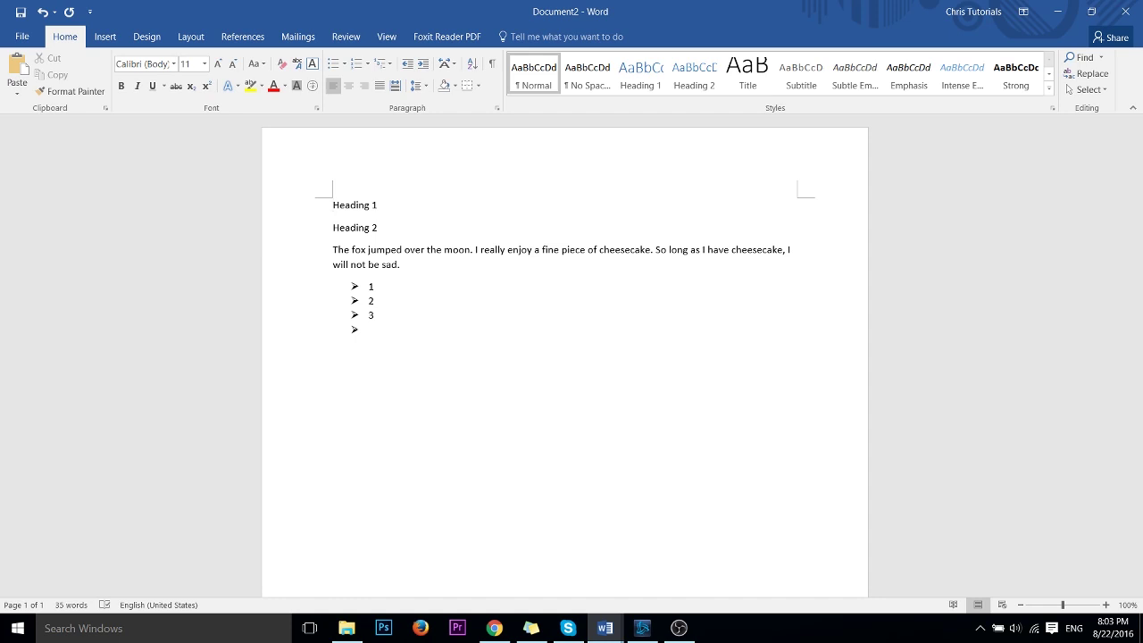
Insert a page break before "Heading 1" so that all existing content moves to the second page
key(ctrl+Return)
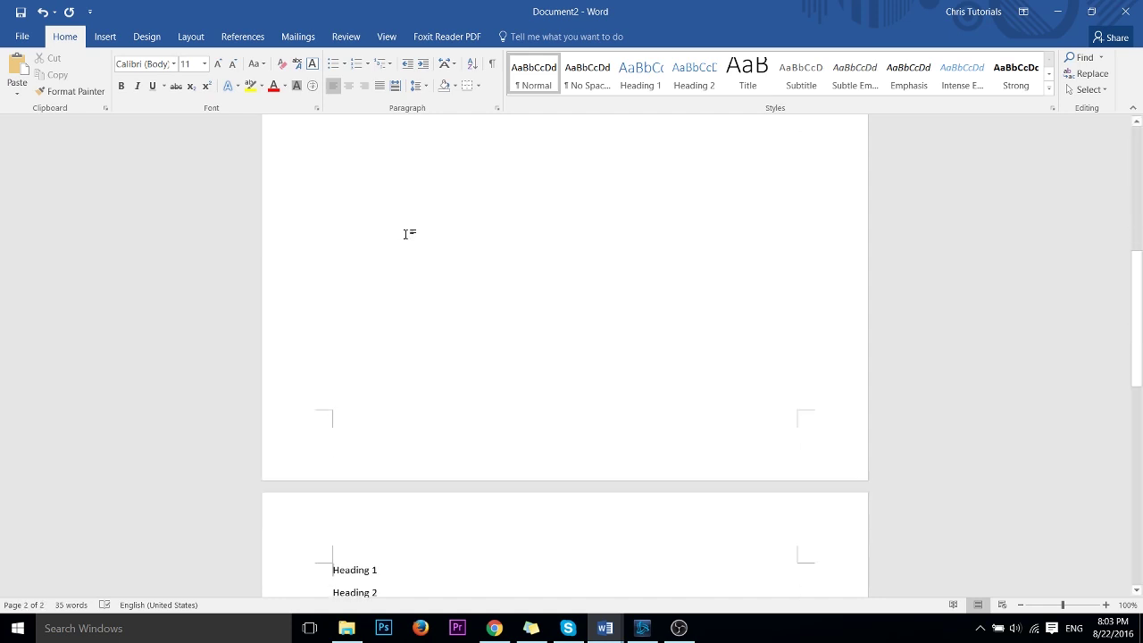
scroll(564, 304, up, 10)
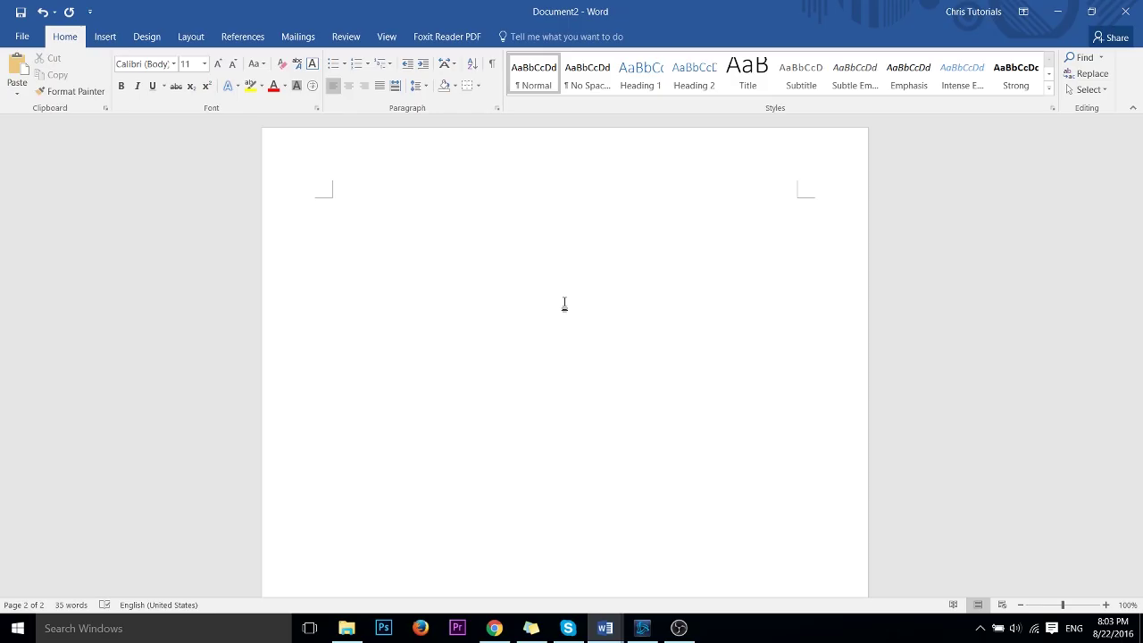
scroll(565, 304, down, 10)
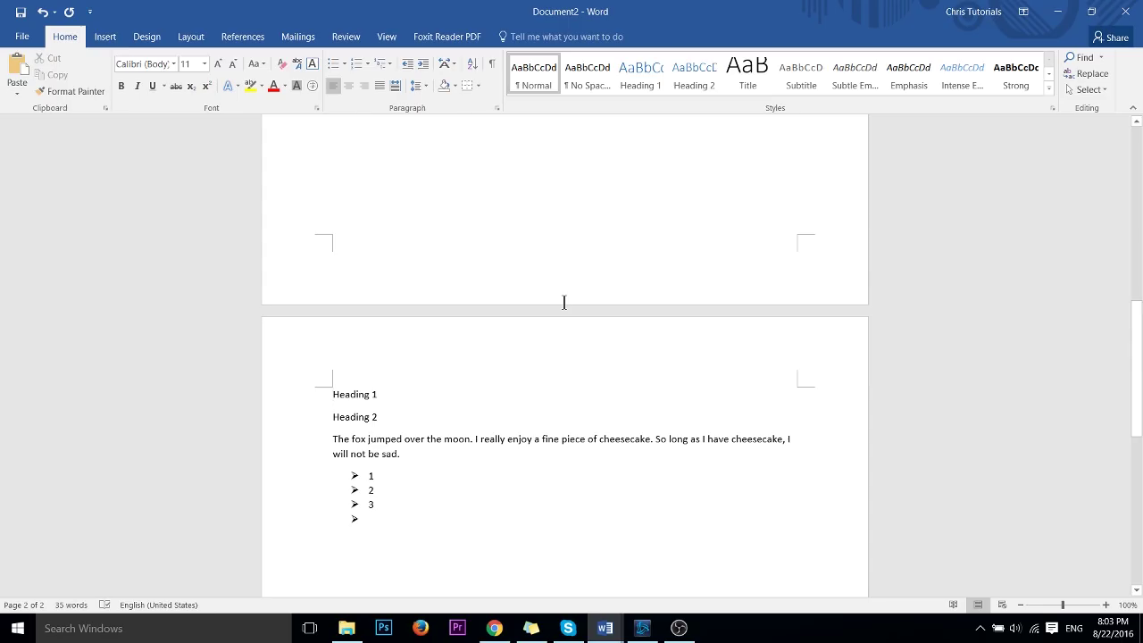
Add seven blank lines on the empty first page and enter "The Tutorial to End Them All" below them
scroll(565, 305, up, 10)
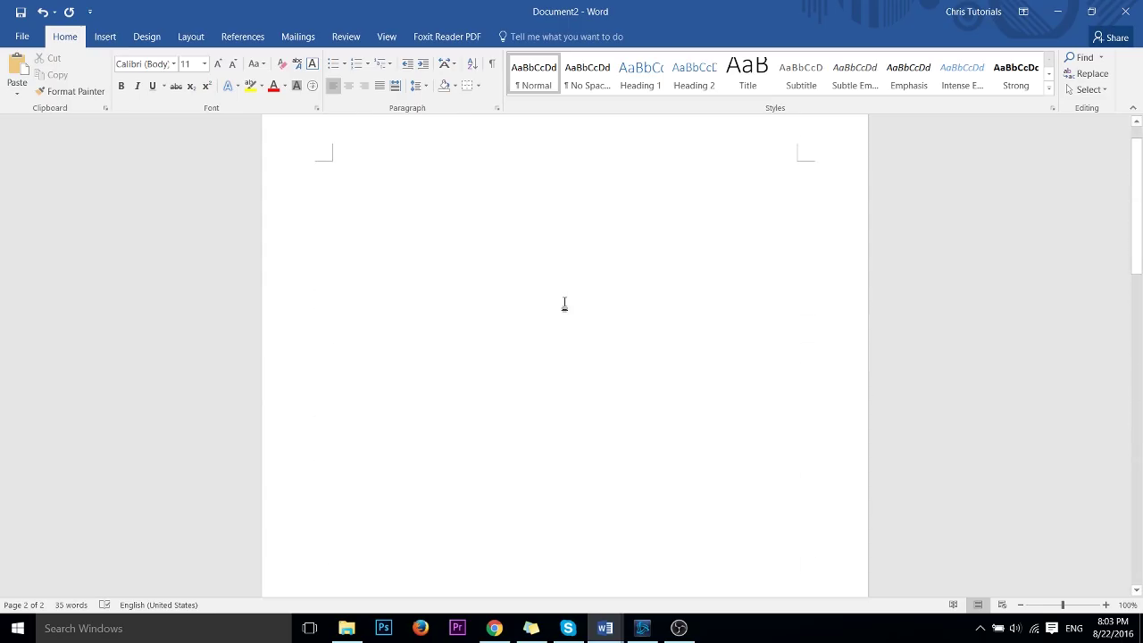
click(455, 172)
key(Return)
key(Return)
key(Return)
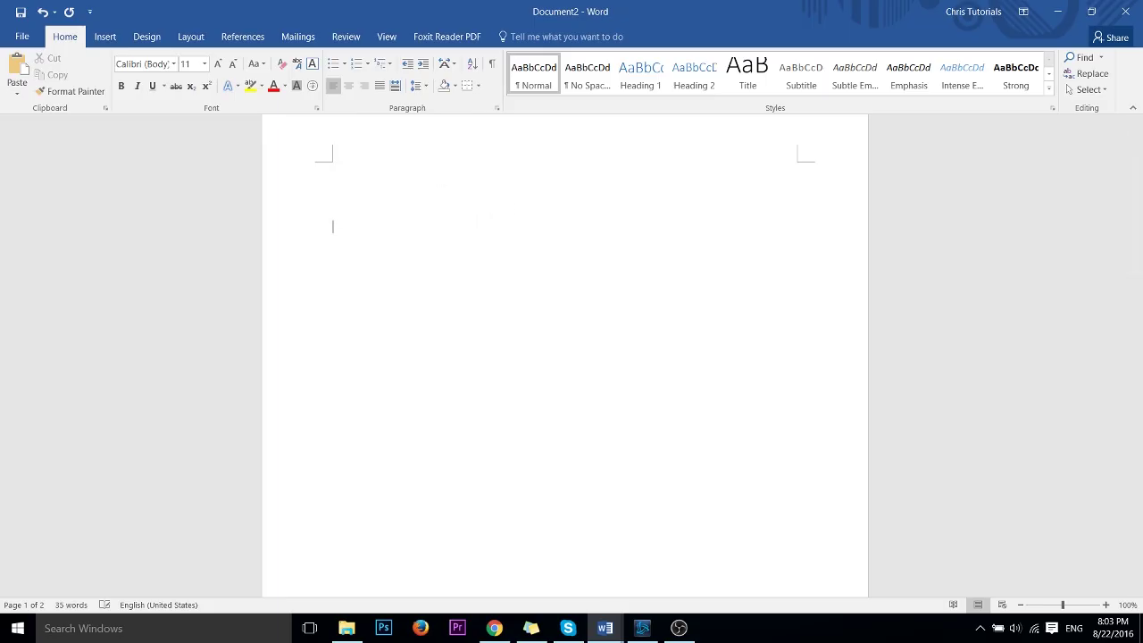
key(Return)
key(Return)
key(Return)
key(Return)
text(The Tutorial to End Them All)
Apply the Title style to the line "The Tutorial to End Them All" on the first page
key(ctrl+a)
drag(477, 327, 335, 338)
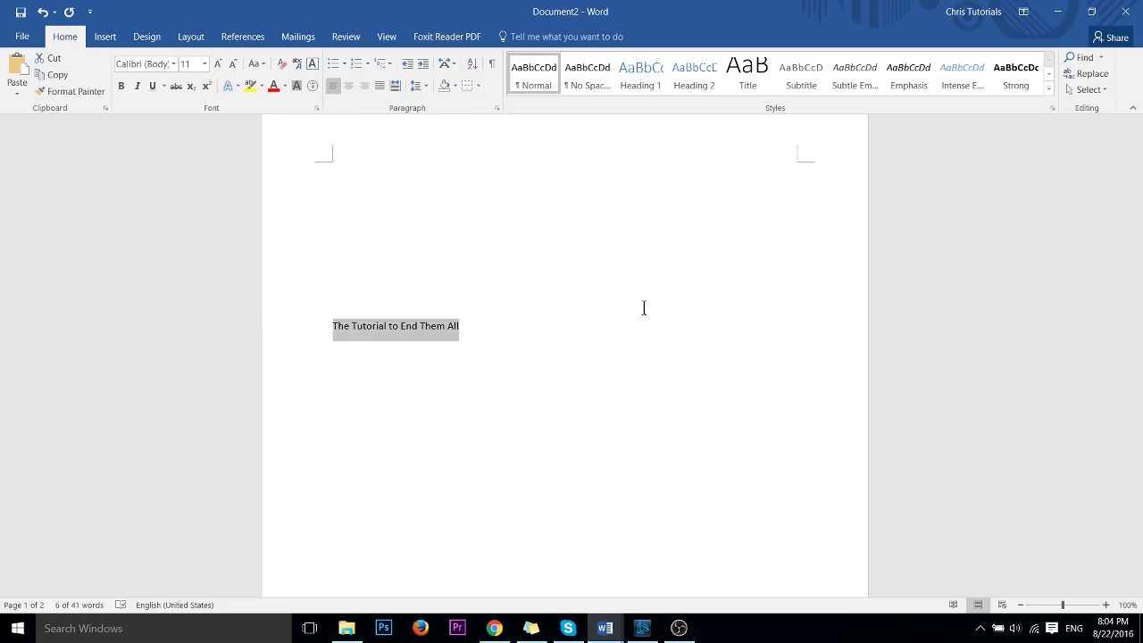
click(750, 86)
click(719, 336)
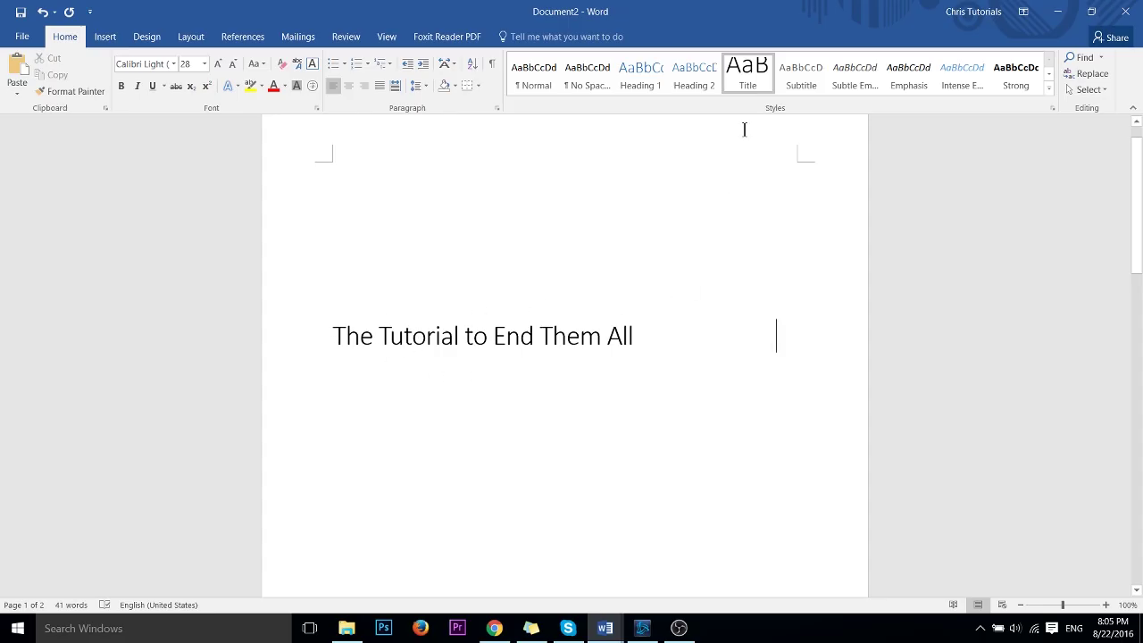
Modify the Title style so that its font size is 42
right_click(761, 84)
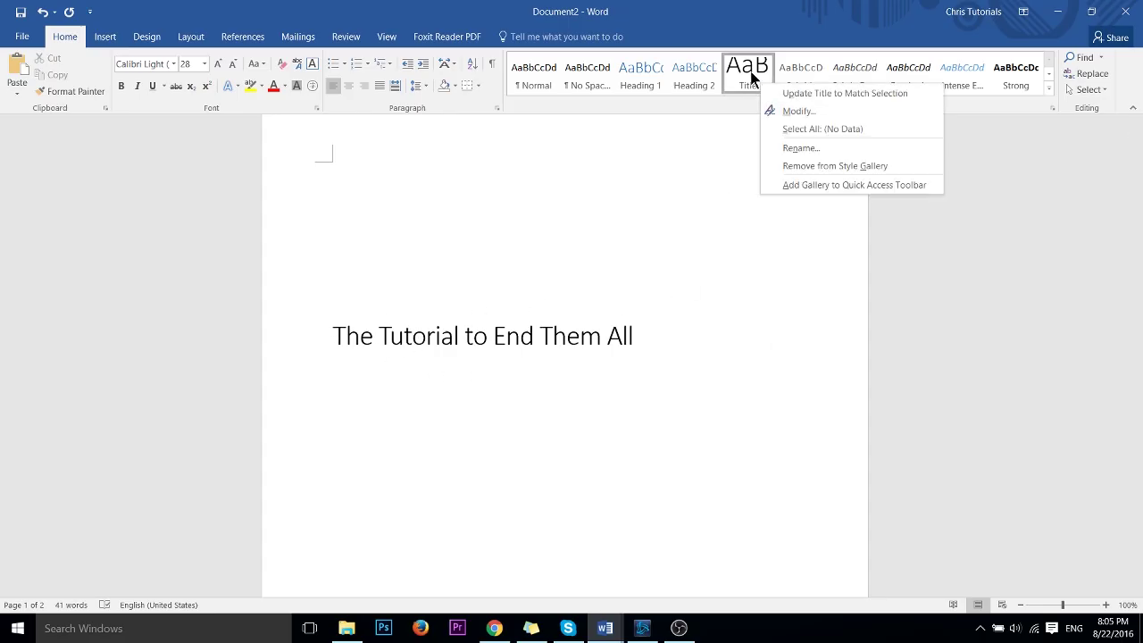
click(781, 111)
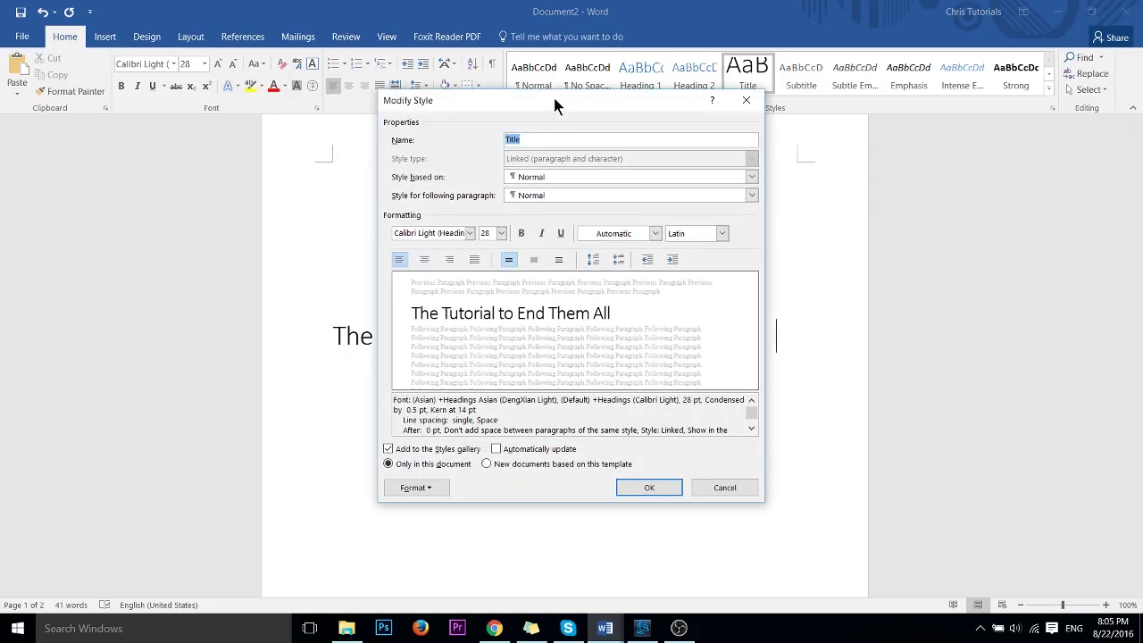
drag(553, 94, 871, 107)
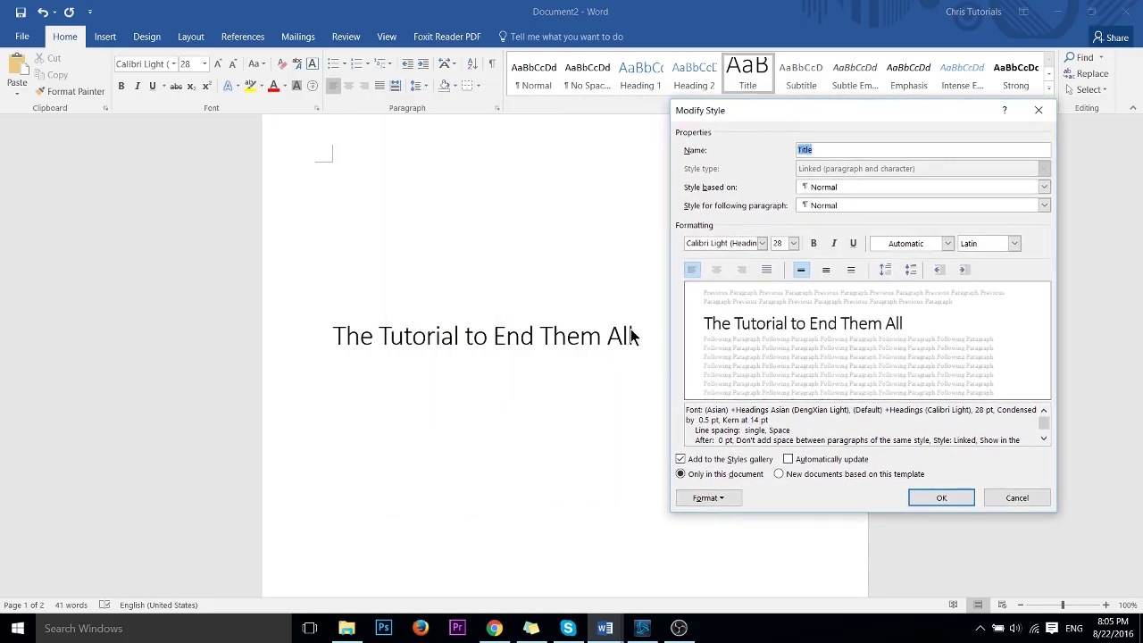
click(786, 242)
text(42)
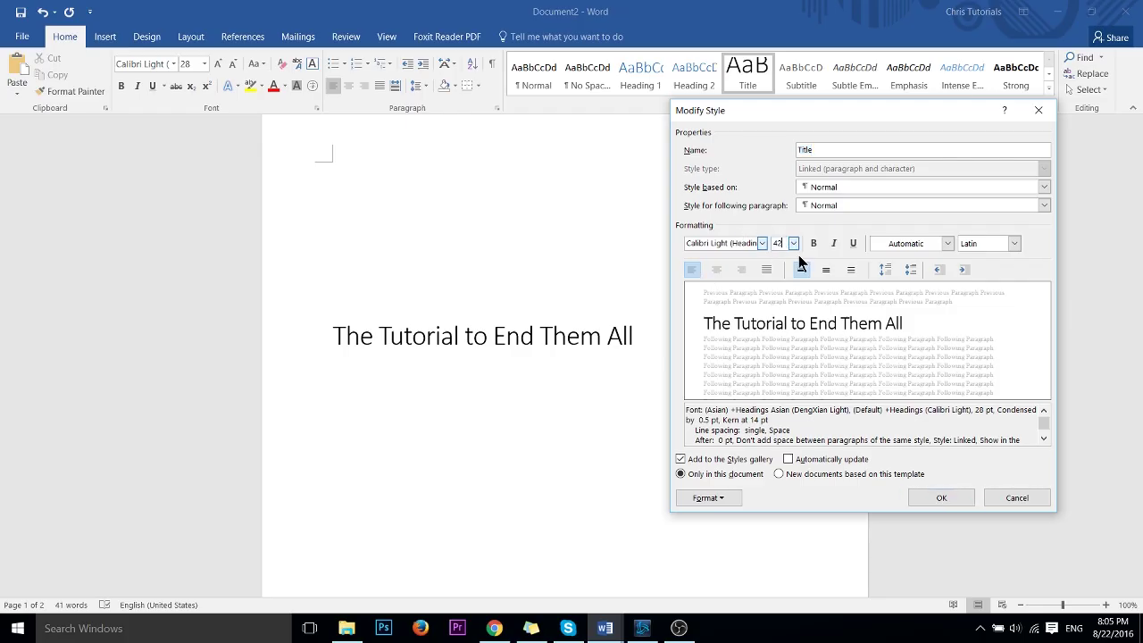
click(928, 501)
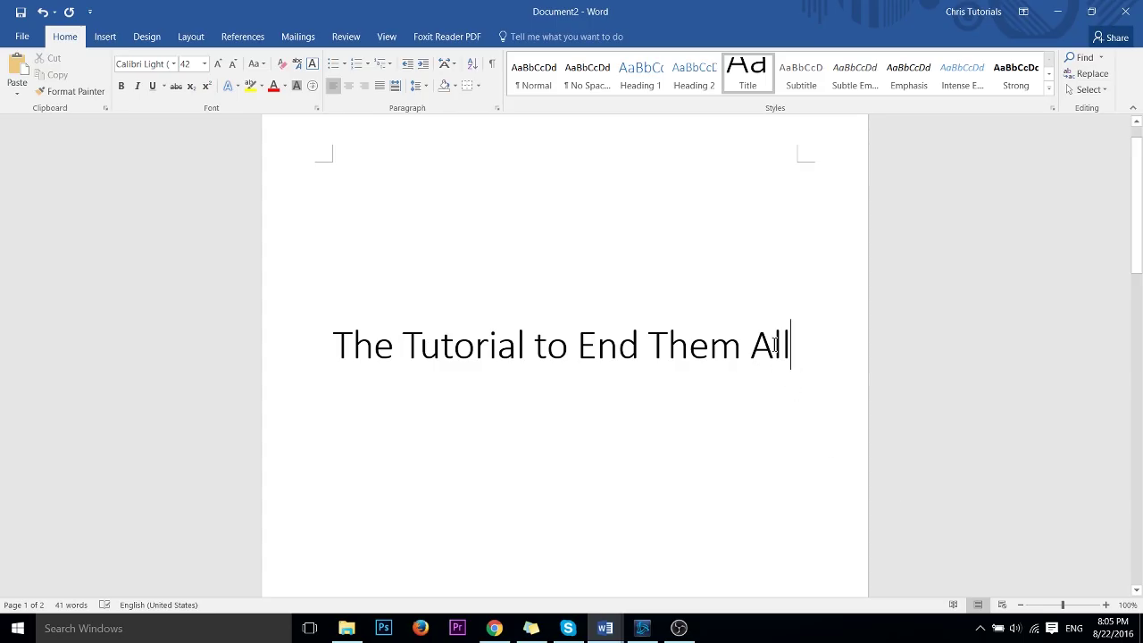
Set the paragraph about the fox and cheesecake on the second page to 18 pt Adobe Gothic Std B
scroll(795, 344, down, 10)
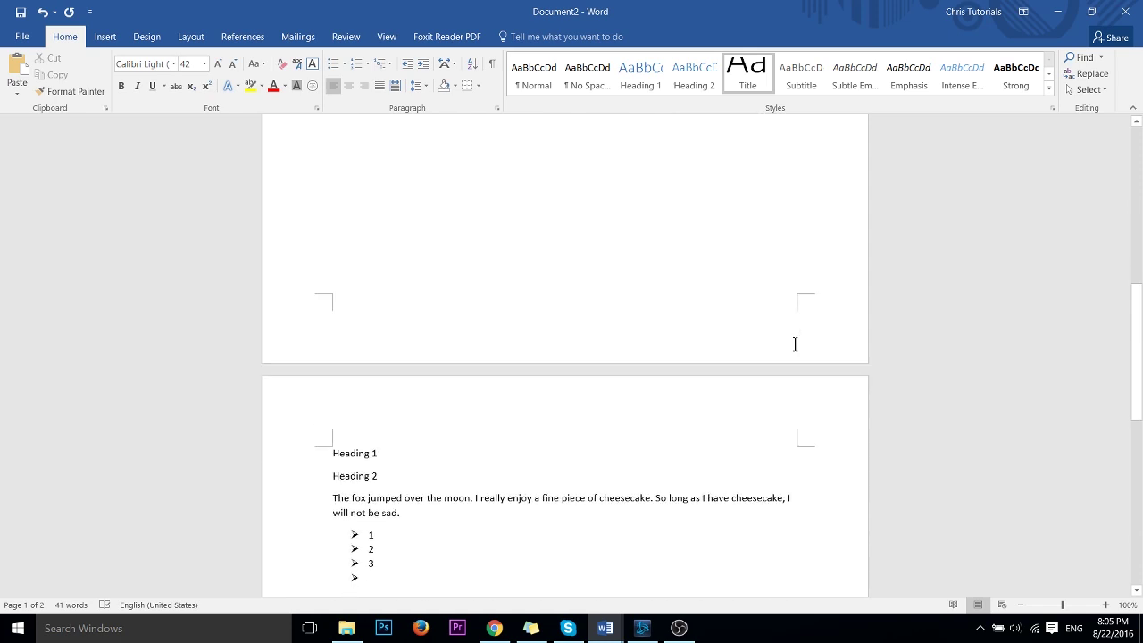
scroll(795, 344, down, 3)
double_click(297, 264)
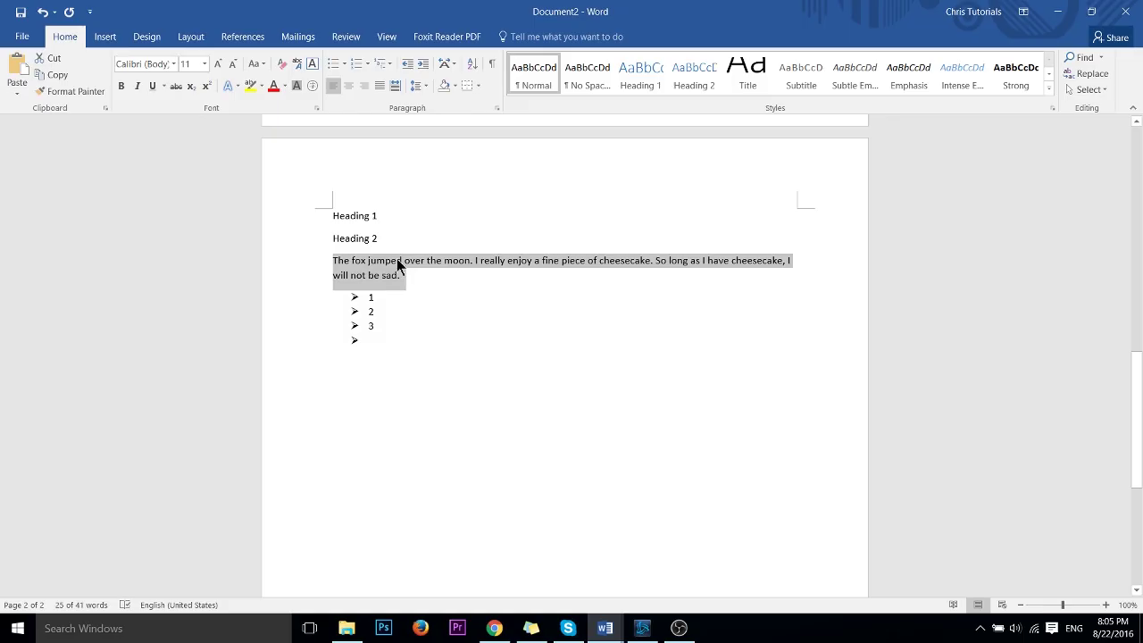
click(205, 64)
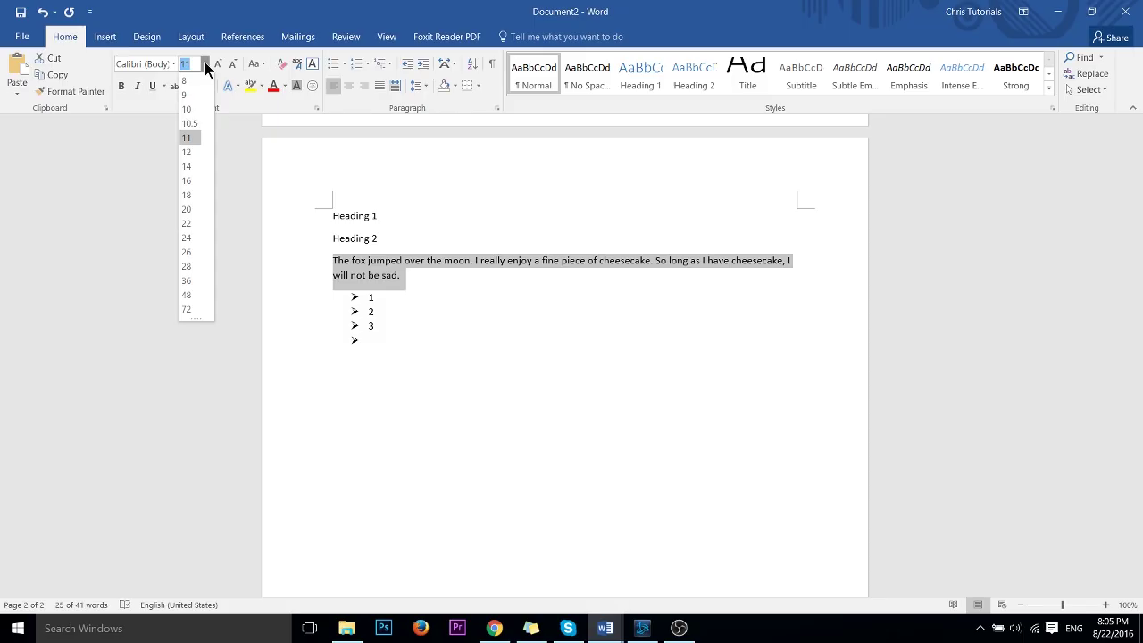
click(190, 195)
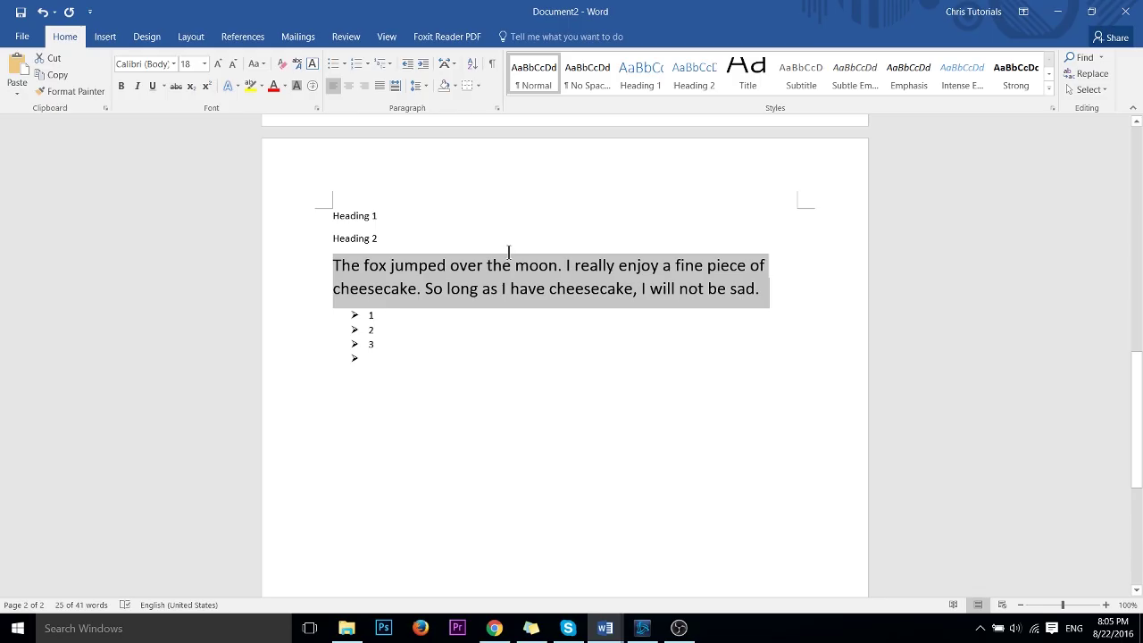
click(174, 65)
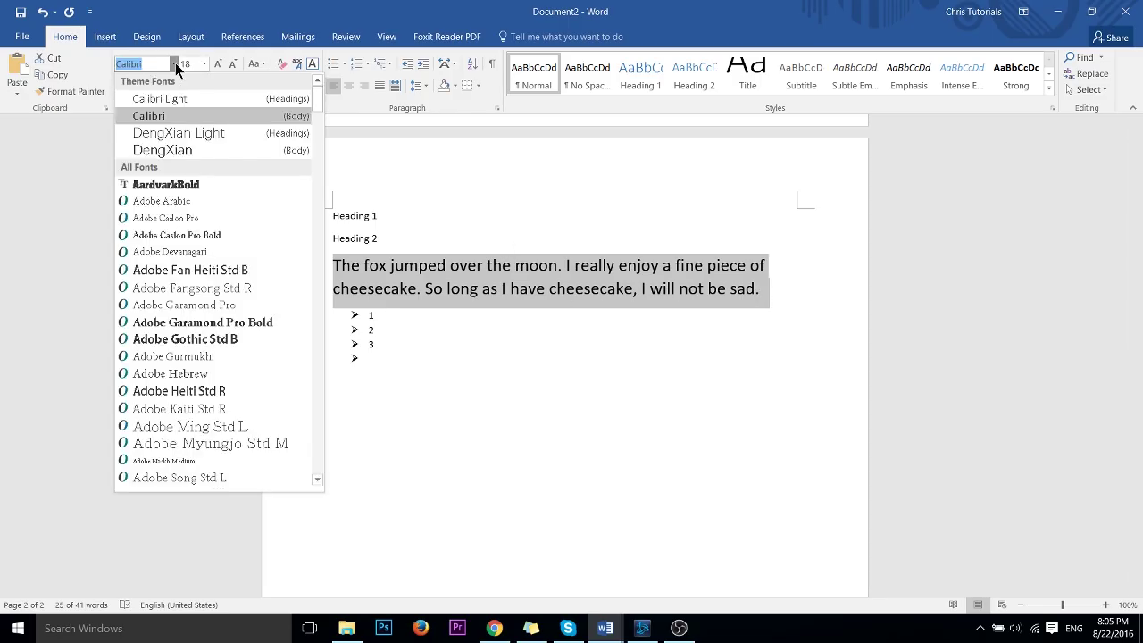
click(218, 338)
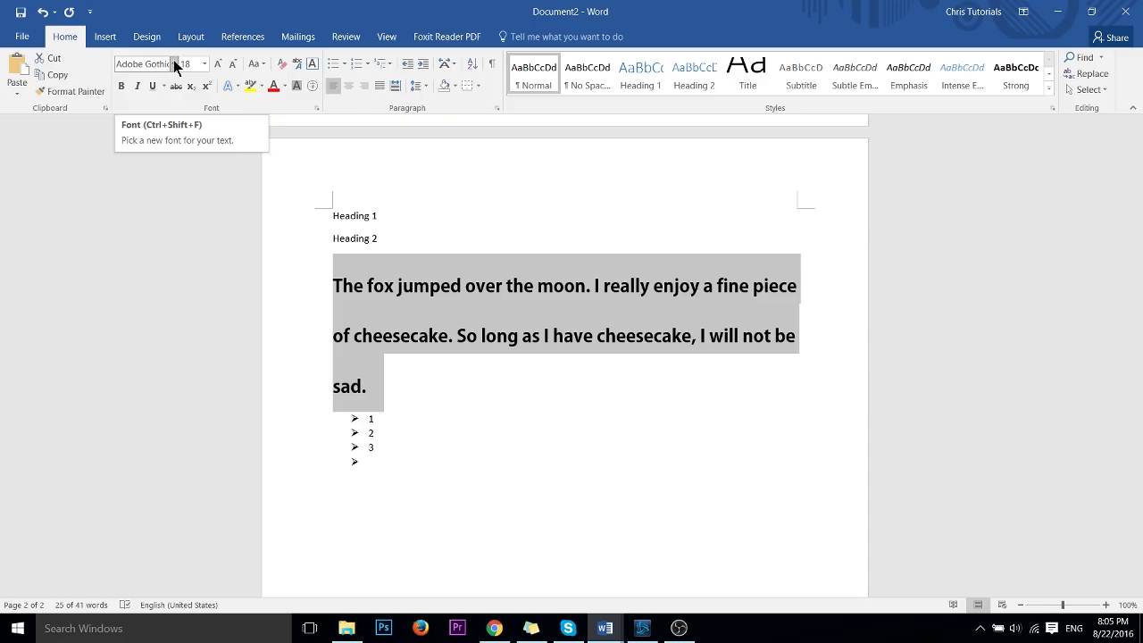
click(481, 316)
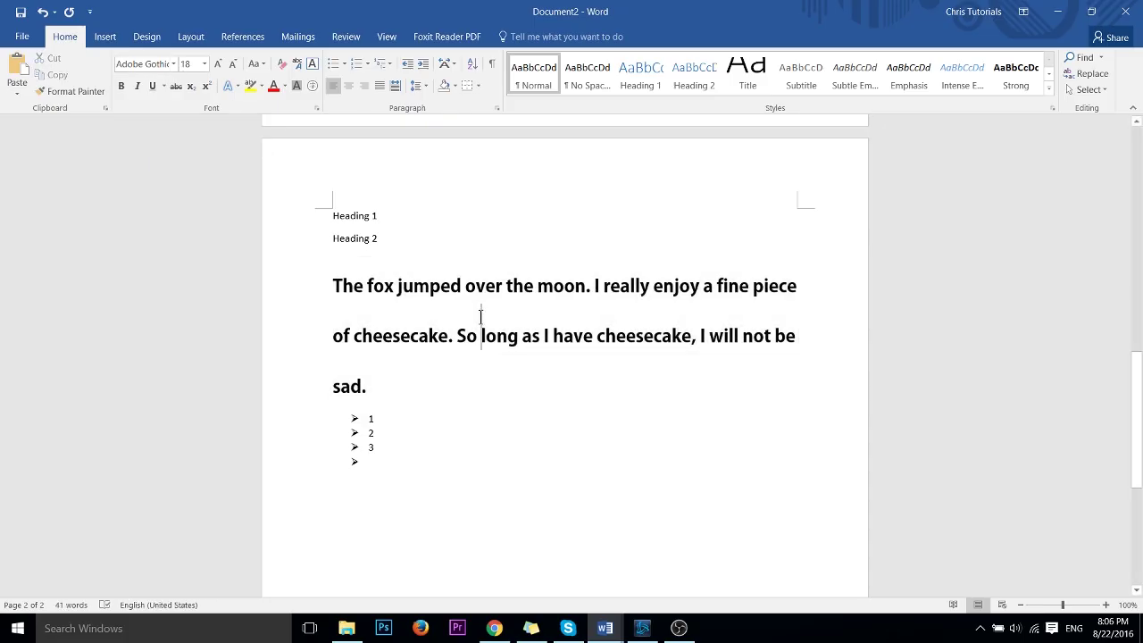
right_click(542, 80)
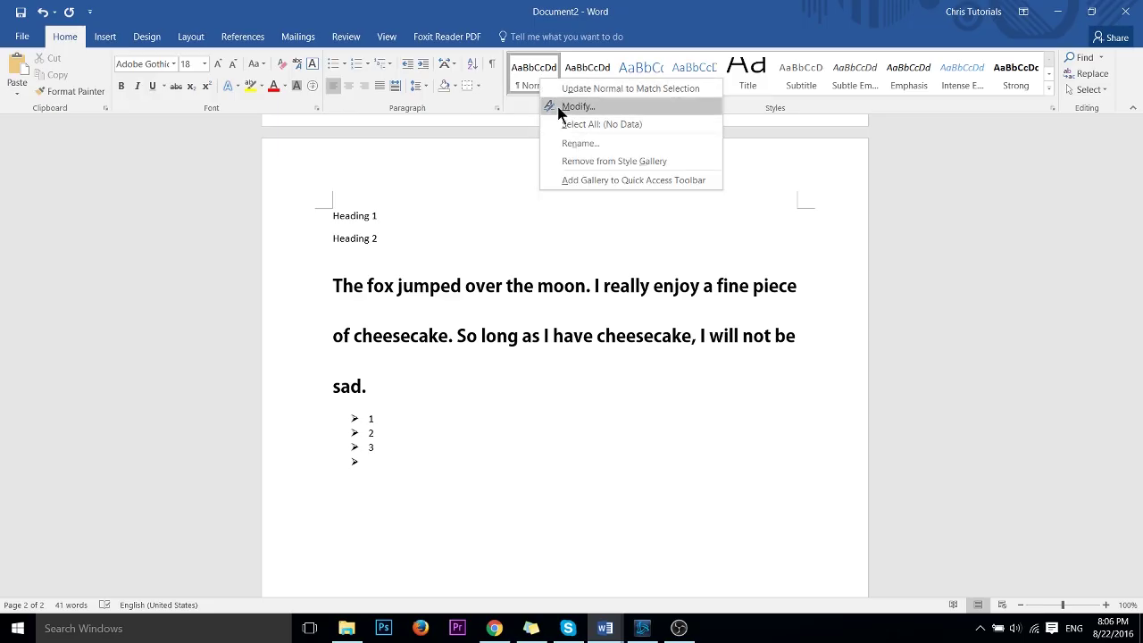
click(636, 290)
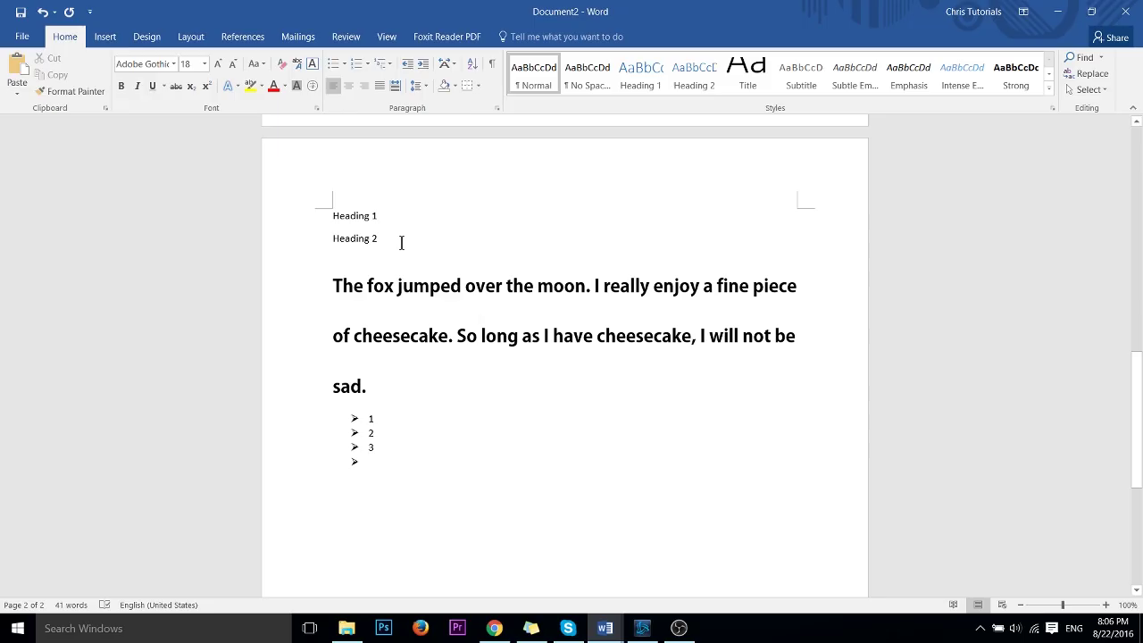
Apply the Heading 1 style to the "Heading 1" line and show the Navigation pane
triple_click(388, 217)
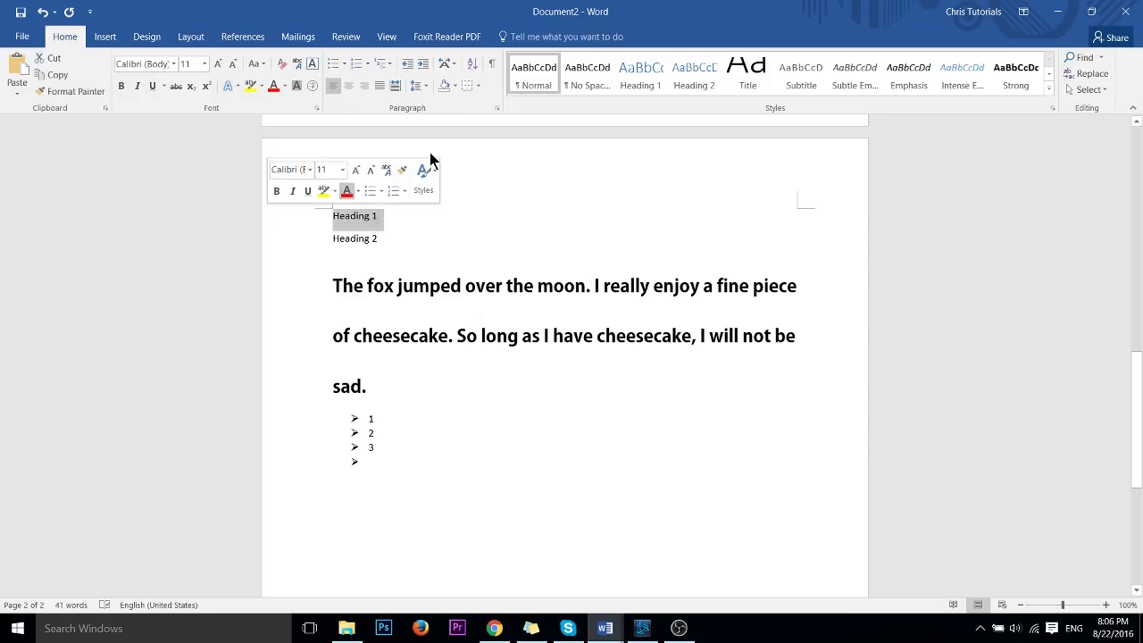
click(639, 85)
key(ctrl+f)
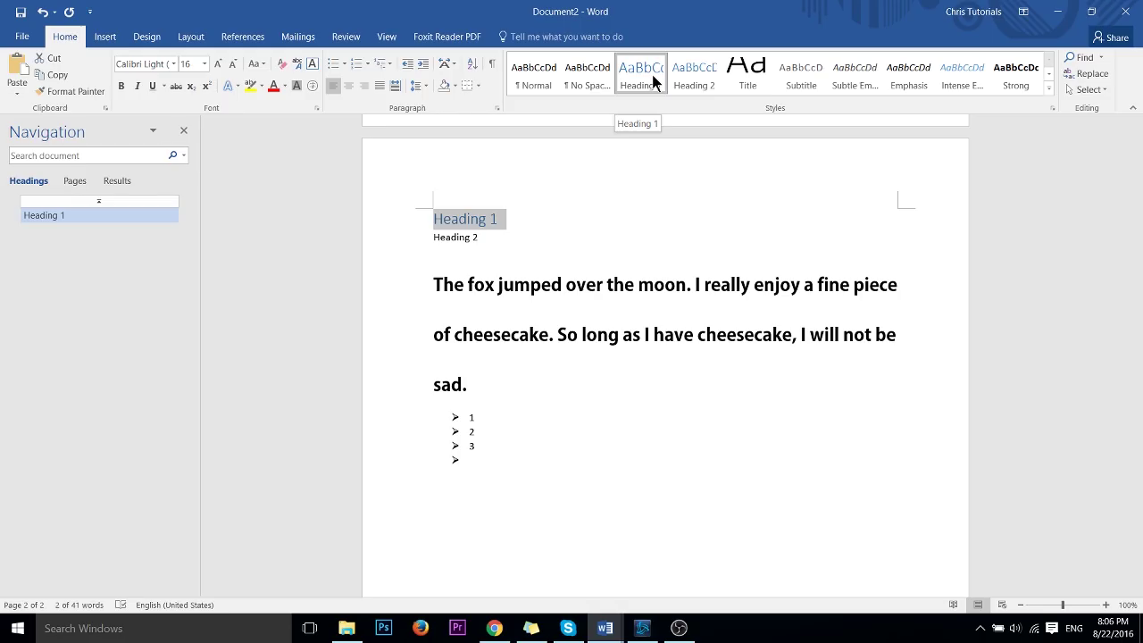
Apply the Heading 2 style to the "Heading 2" line and go to that heading from the navigation outline
click(419, 239)
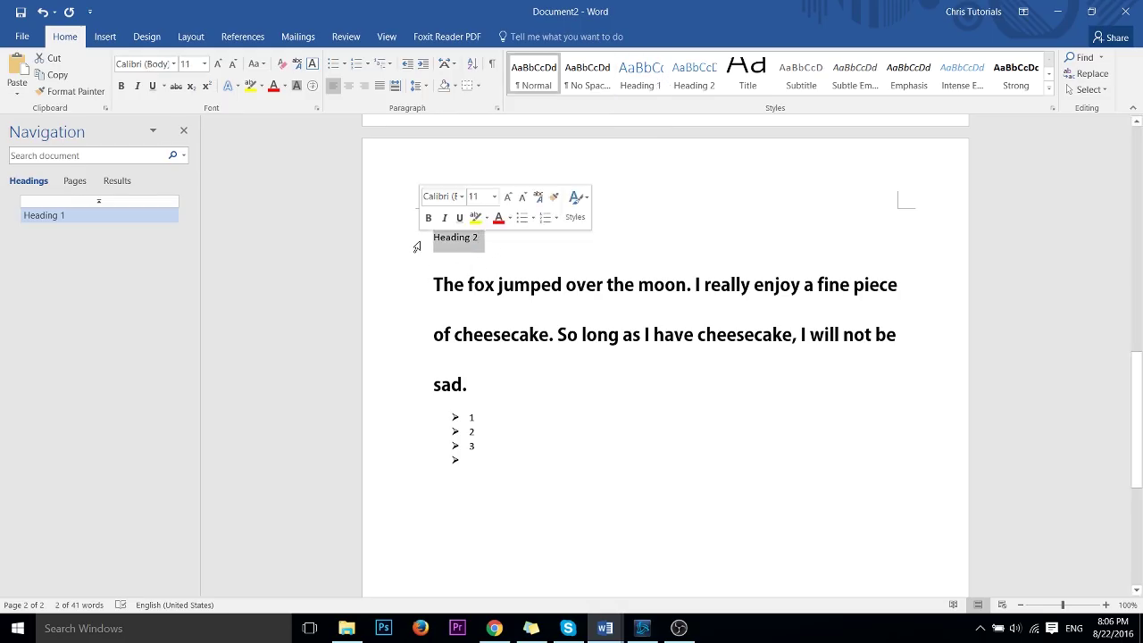
click(682, 79)
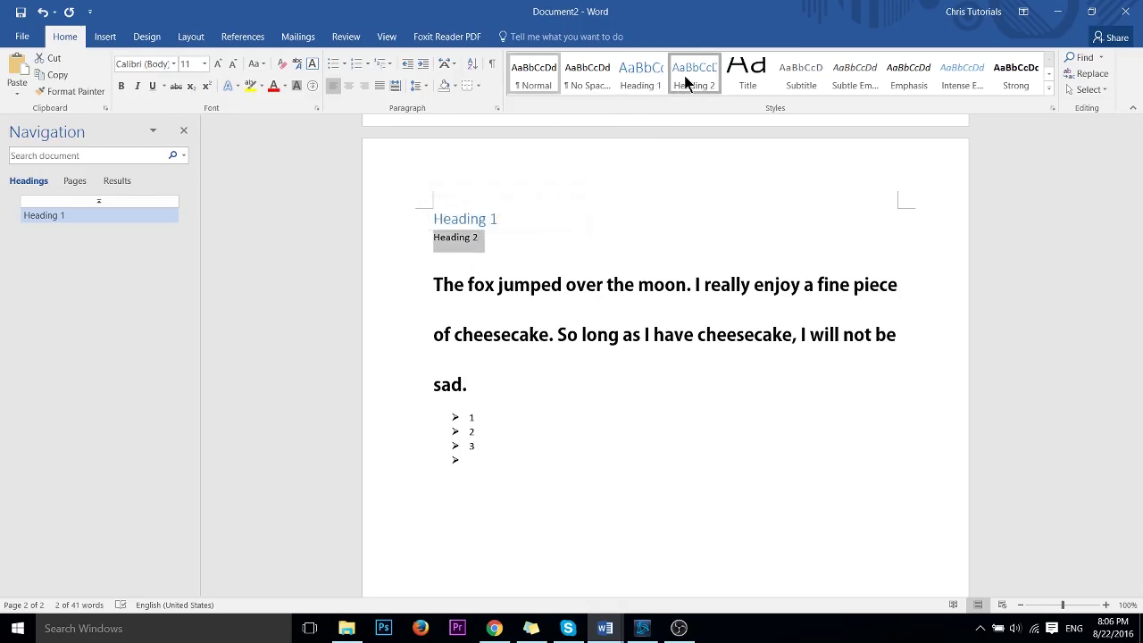
click(641, 234)
click(78, 230)
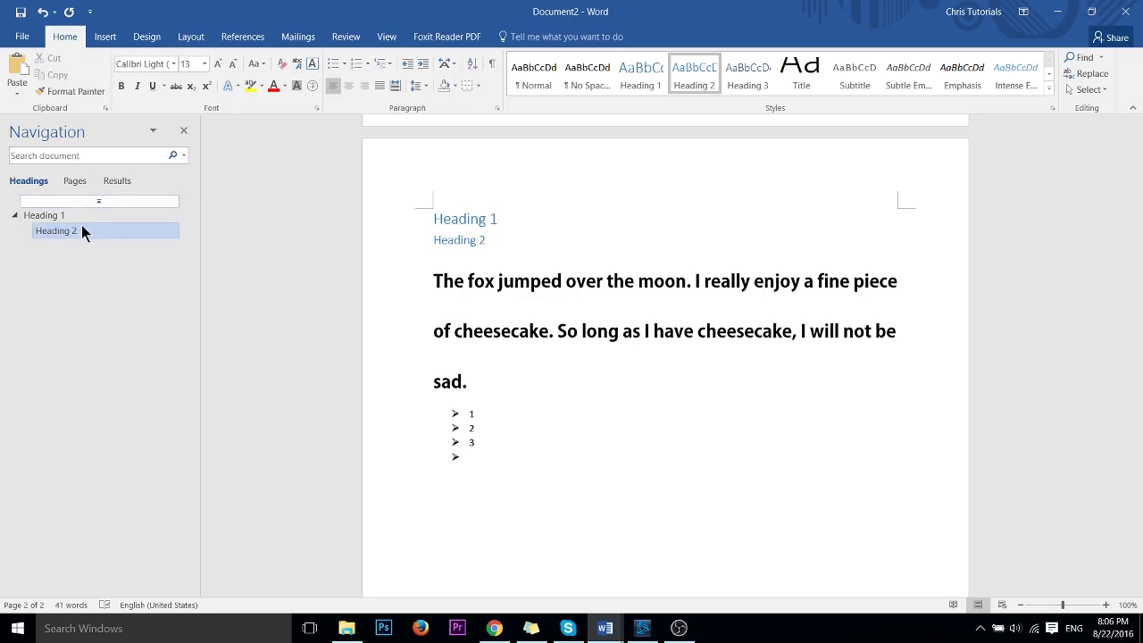
Insert a page break before "Heading 1" and enter the line "Table of Contents" on the resulting blank second page
click(431, 218)
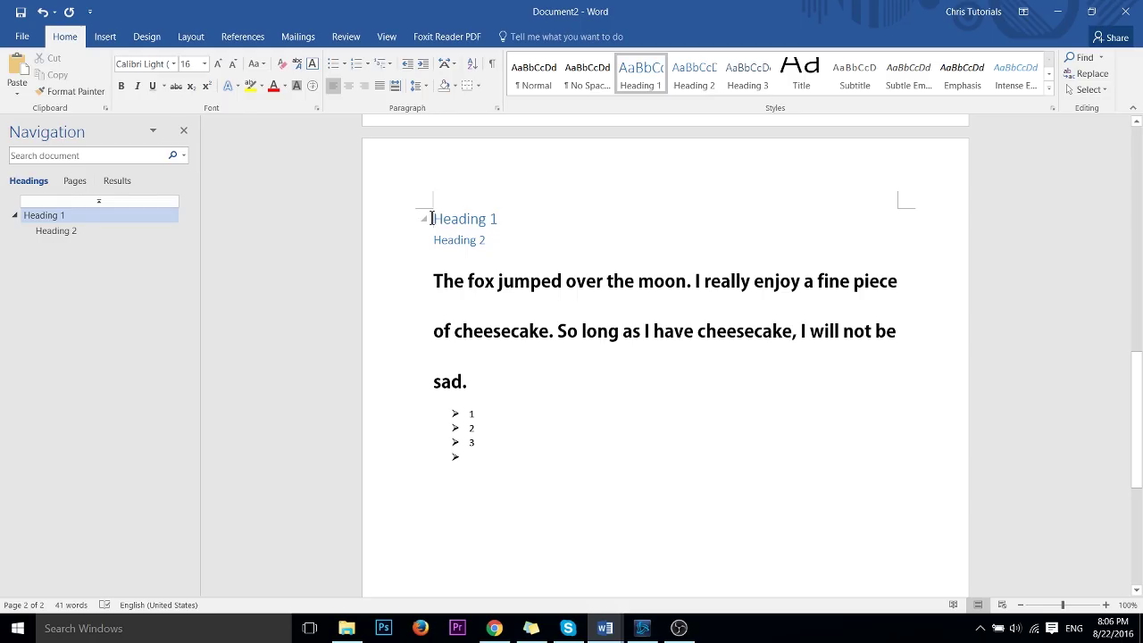
key(ctrl+Return)
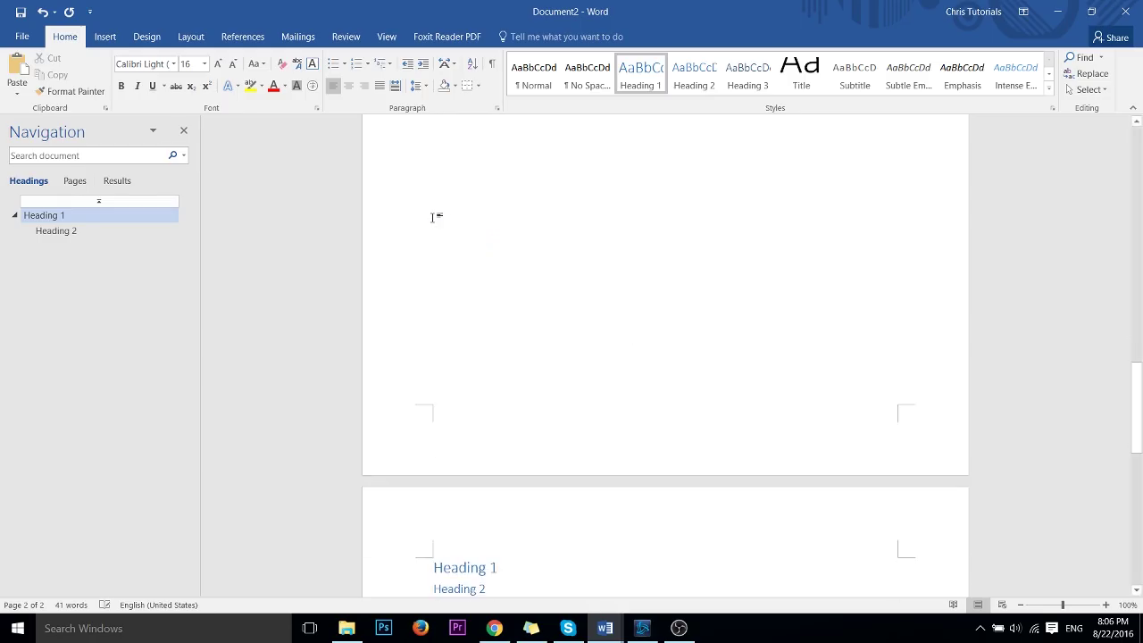
scroll(434, 216, up, 4)
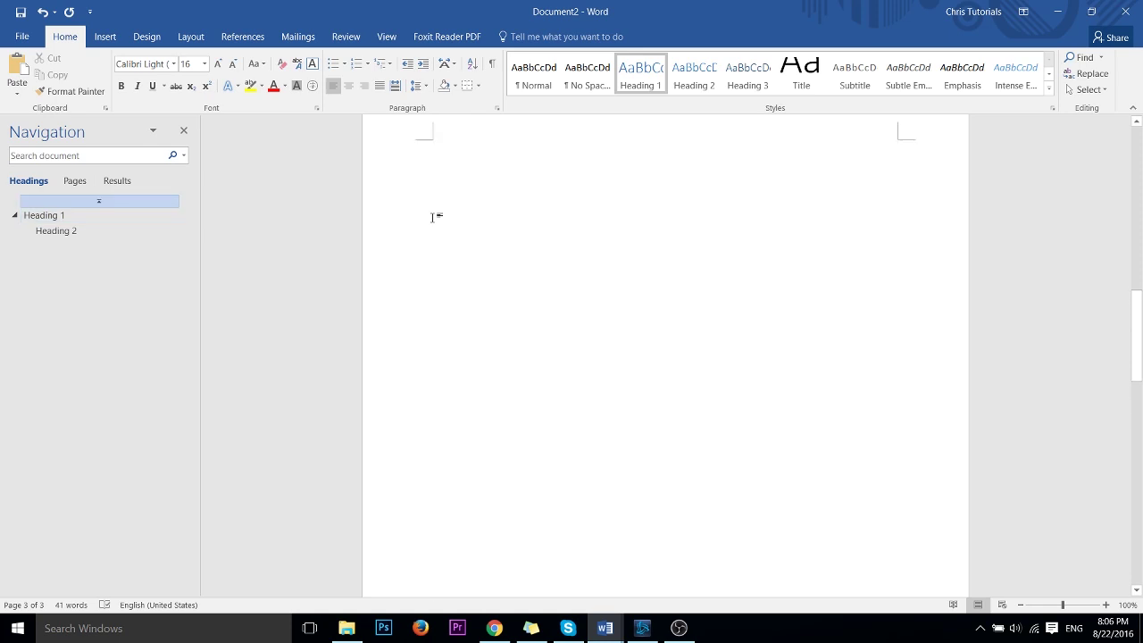
click(464, 179)
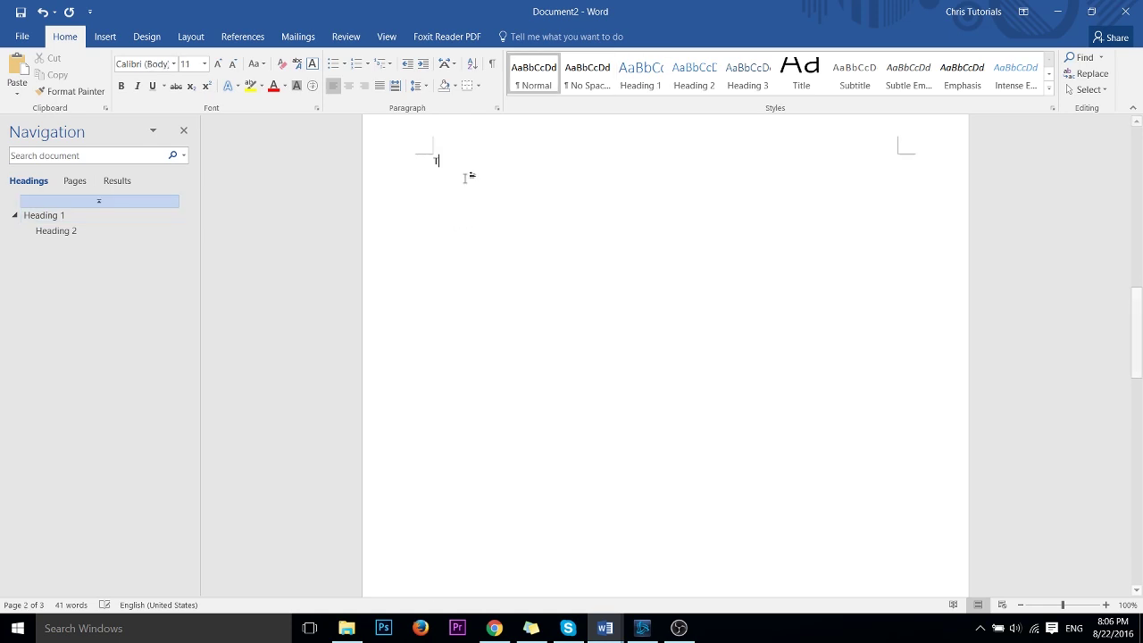
text(Table of Contents)
key(Return)
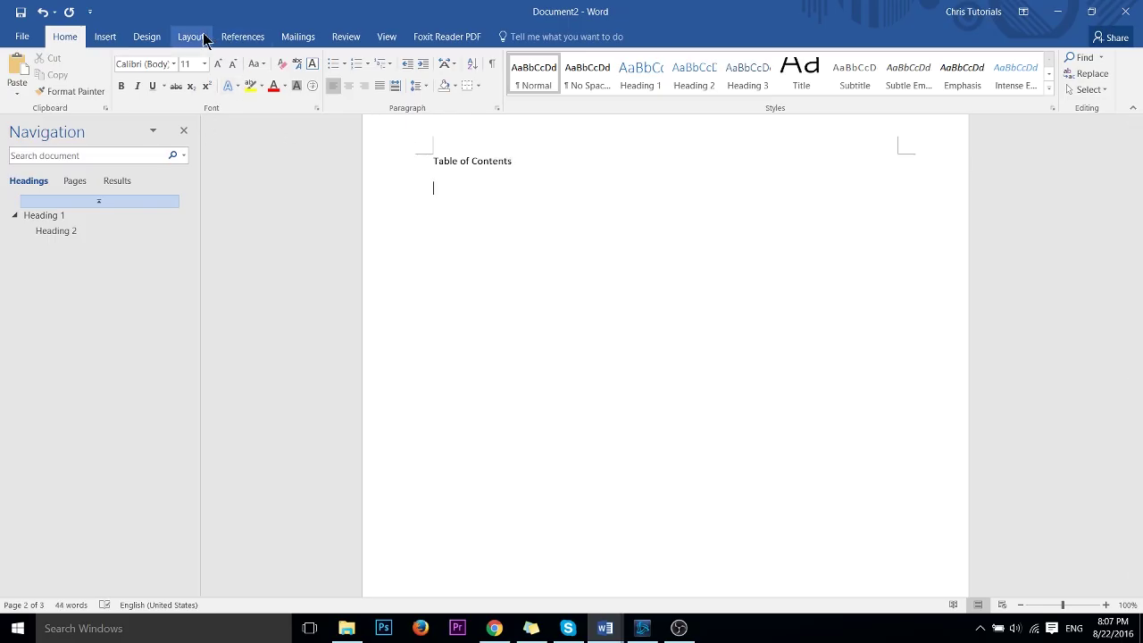
Insert the Automatic Table 2 table of contents below the plain "Table of Contents" line and delete that plain line
click(147, 39)
click(183, 37)
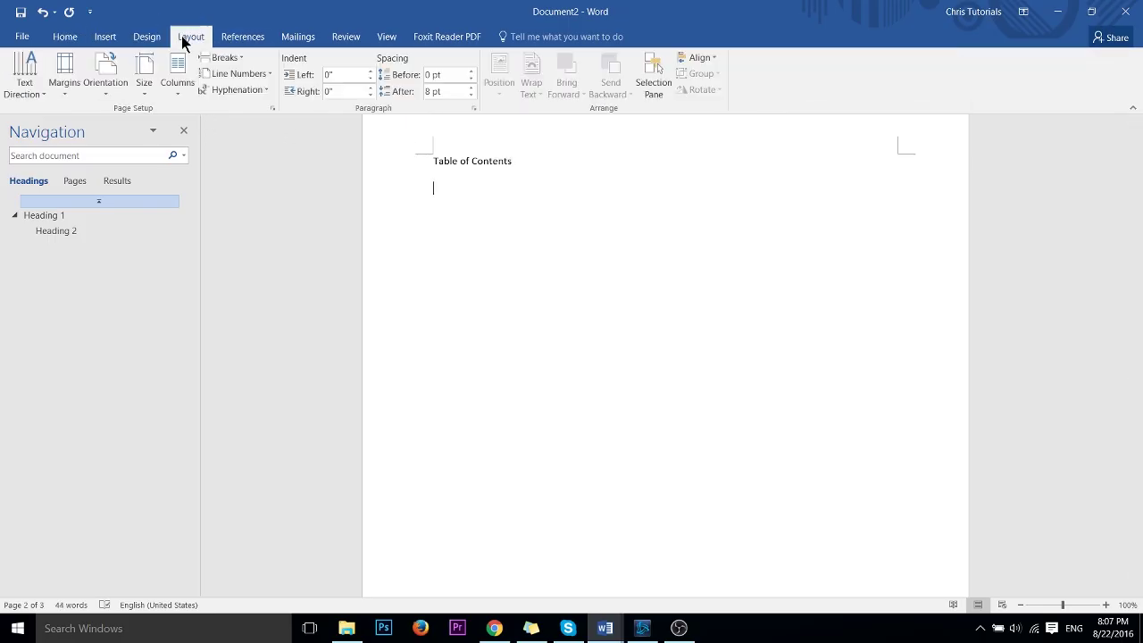
click(229, 37)
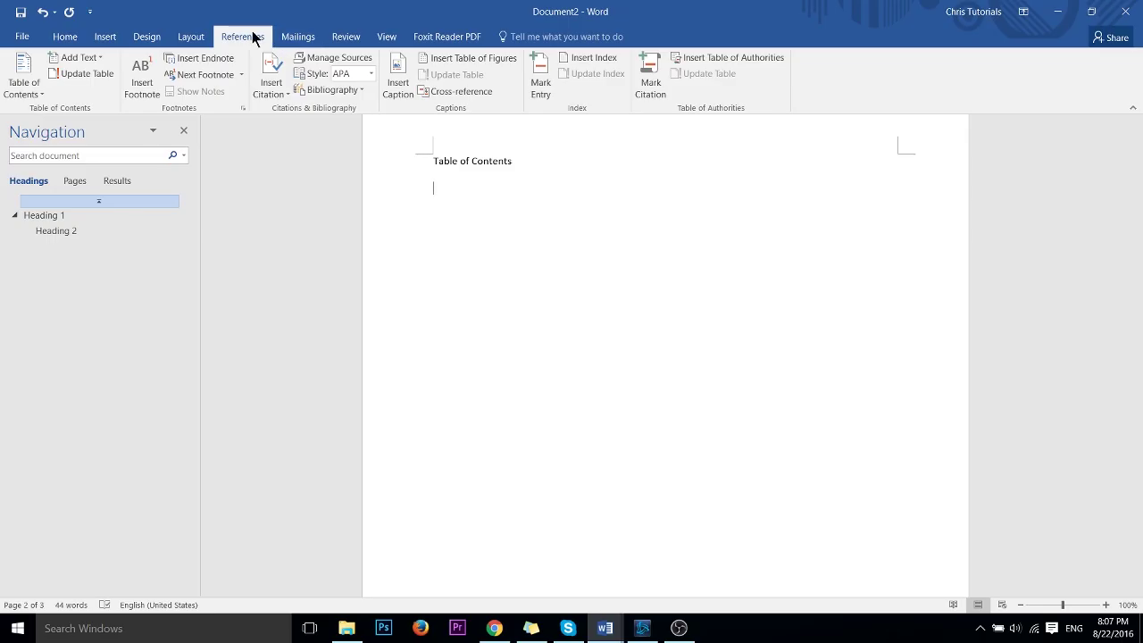
click(35, 83)
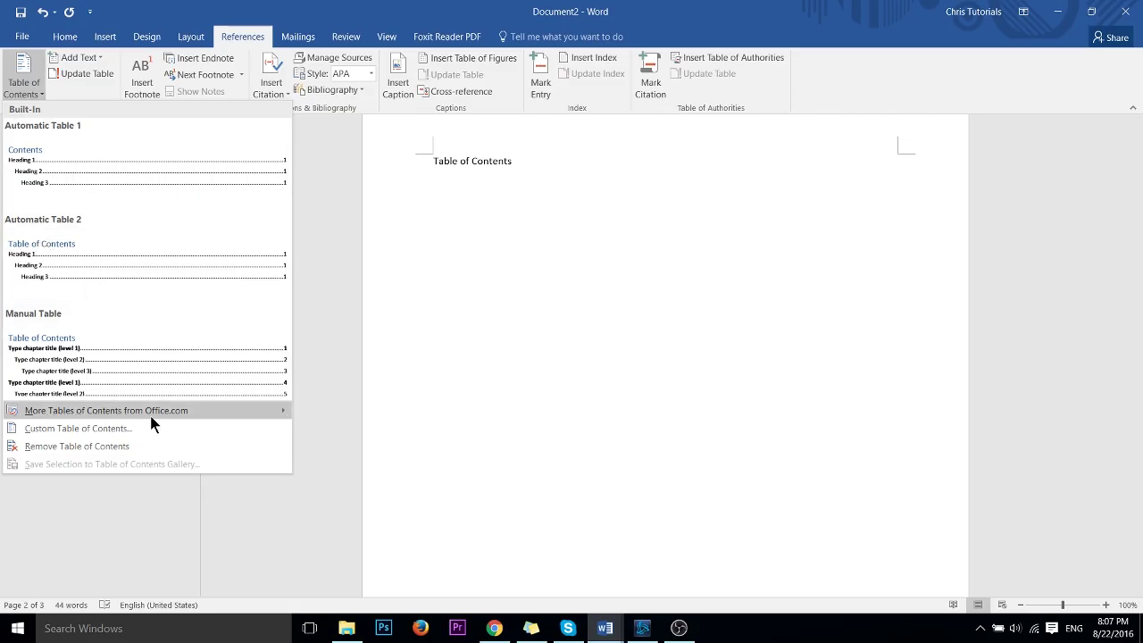
mouse_move(108, 410)
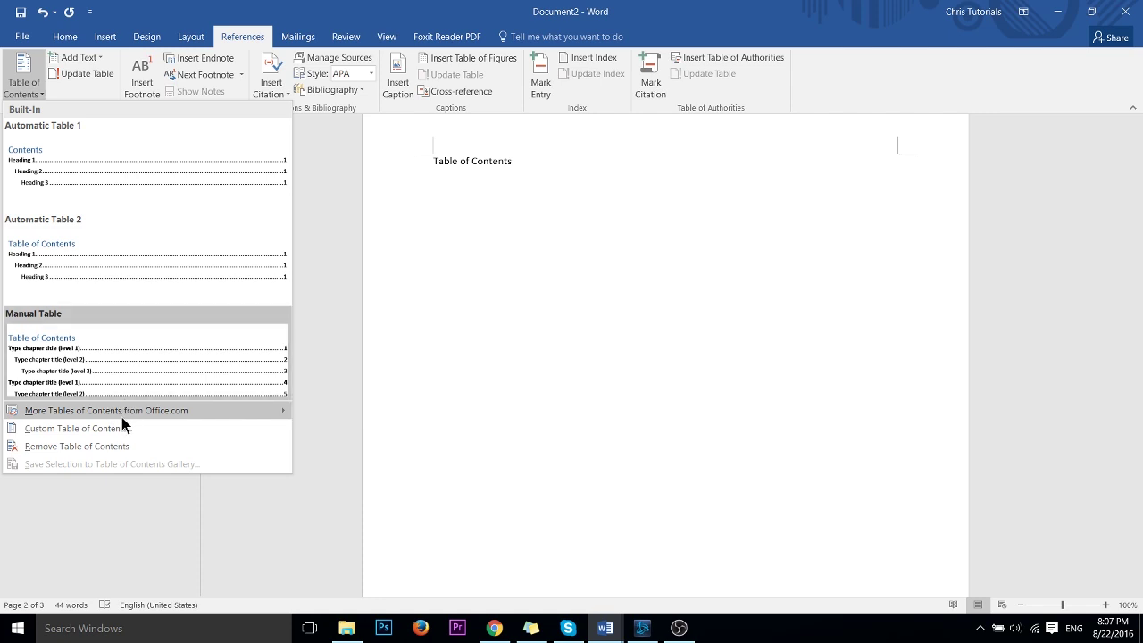
click(89, 237)
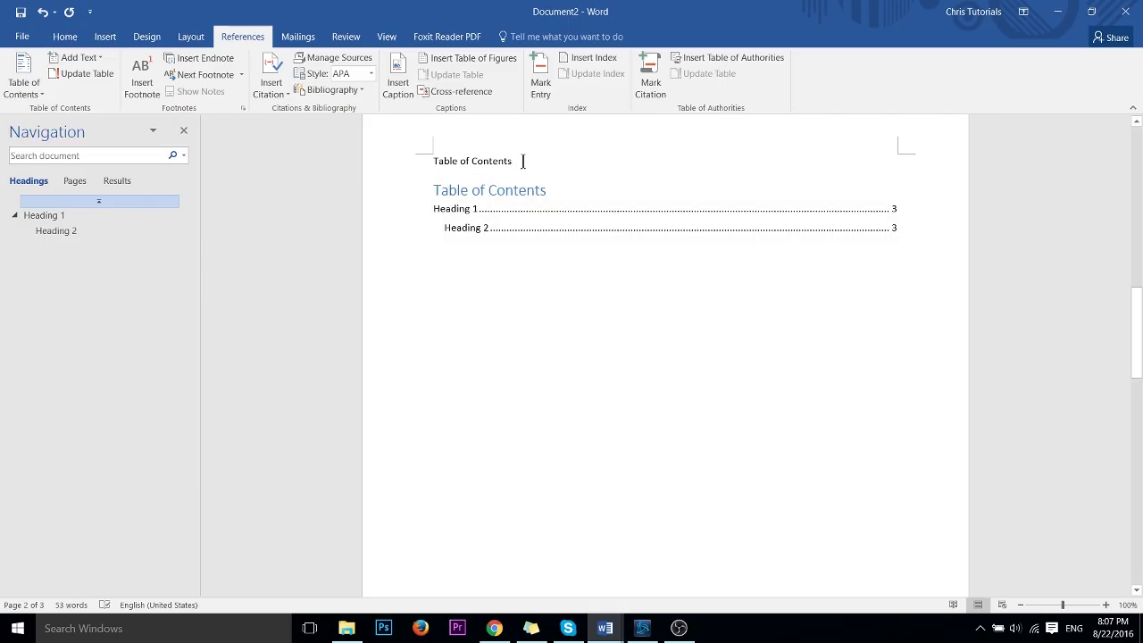
drag(532, 161, 389, 154)
key(Delete)
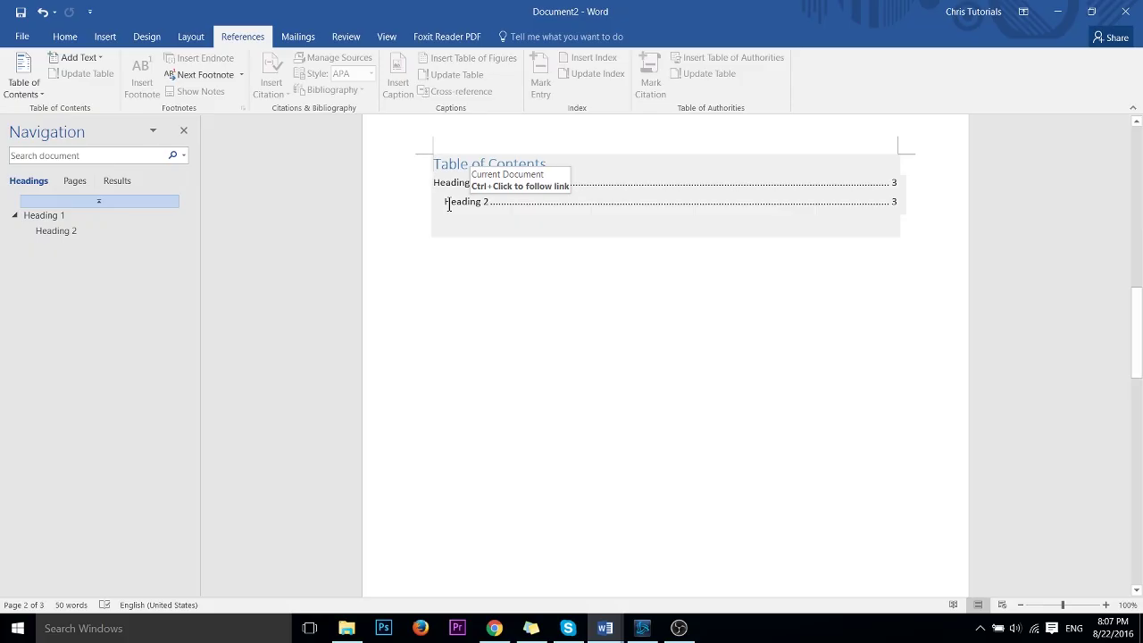
Compare the table of contents entries with the headings on the third page, and activate the table of contents
scroll(919, 293, down, 1)
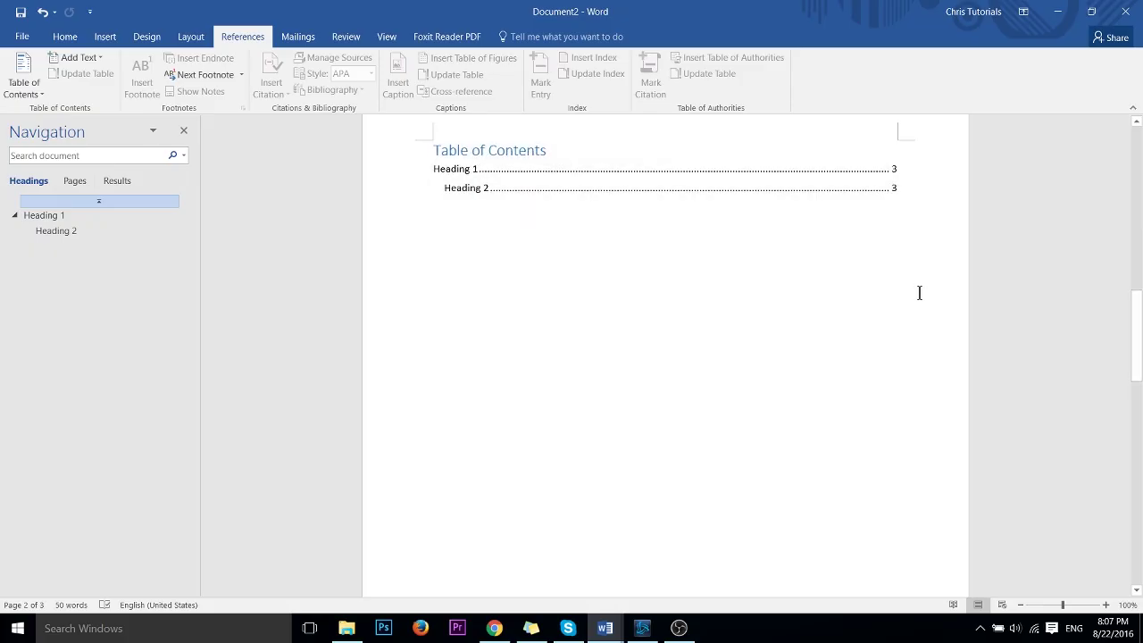
scroll(920, 293, down, 10)
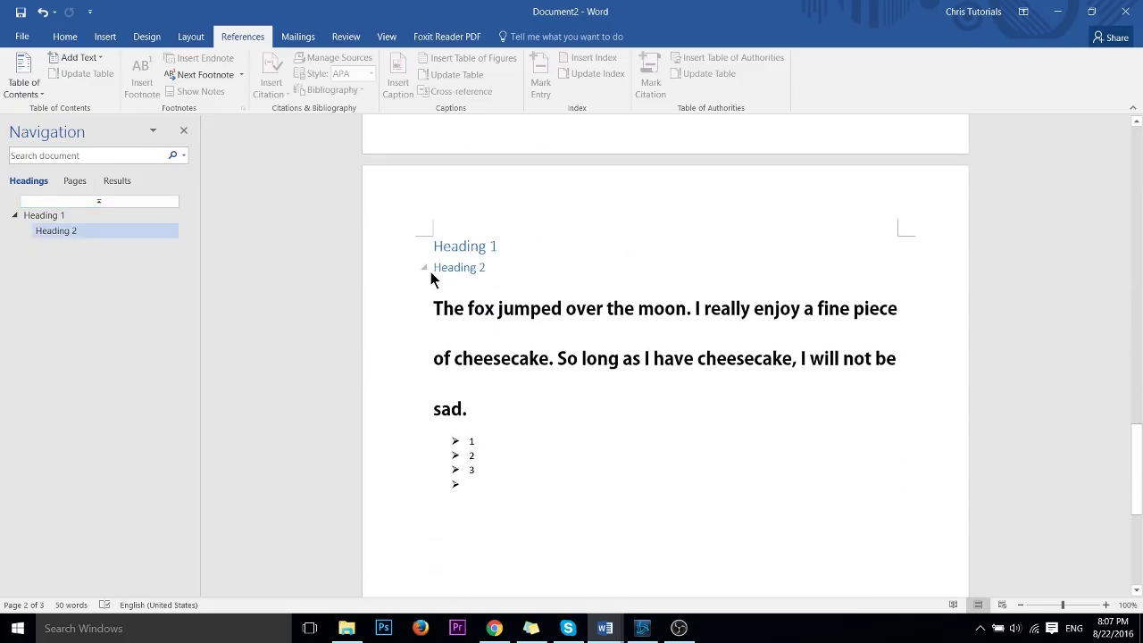
scroll(432, 275, down, 2)
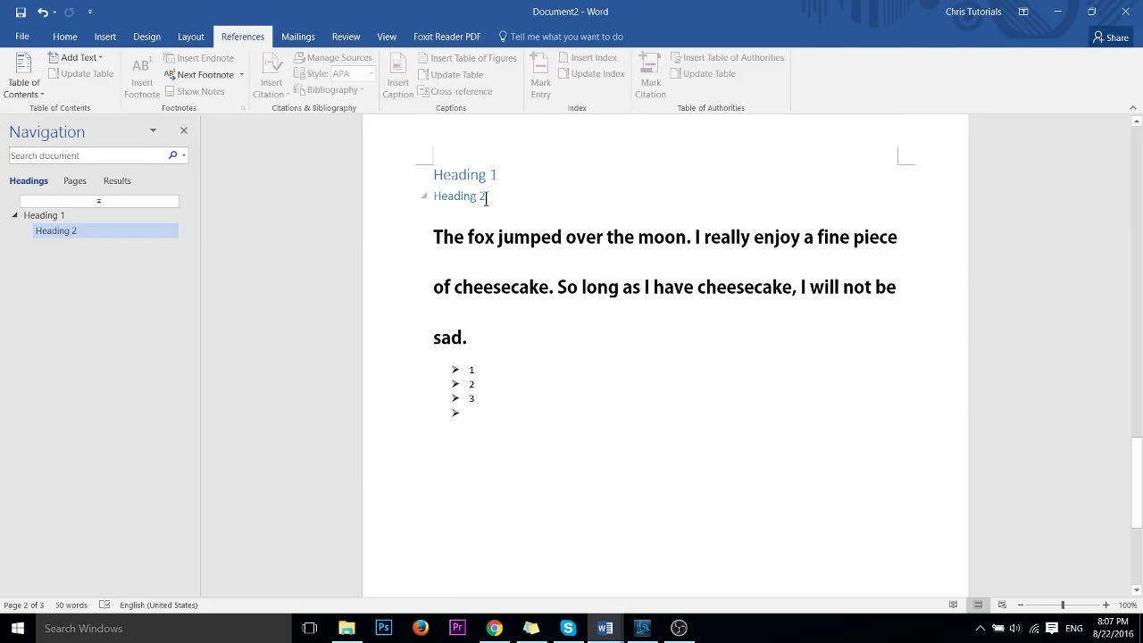
scroll(500, 184, up, 12)
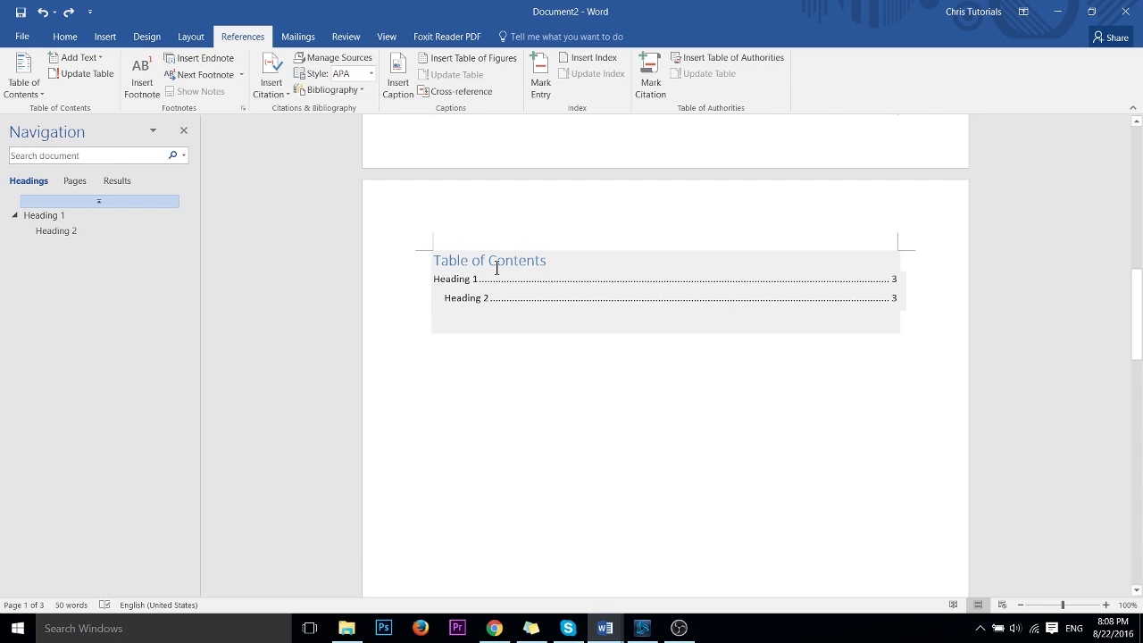
click(496, 268)
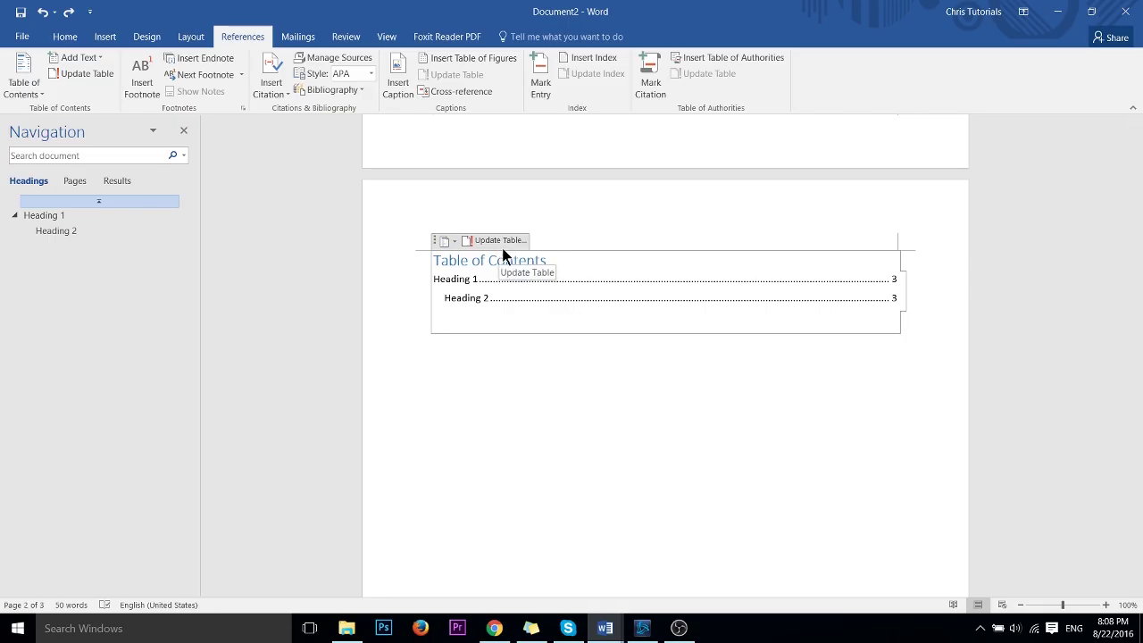
Insert another page break before "Heading 1" to move it to the fourth page, and return to the table of contents
scroll(508, 344, down, 10)
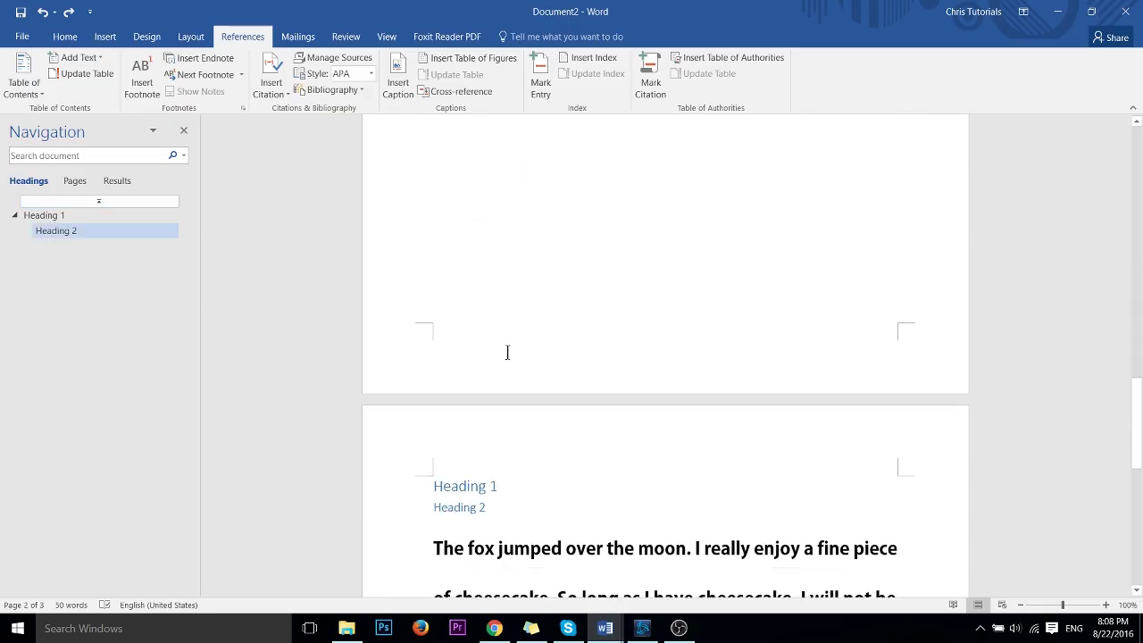
click(433, 307)
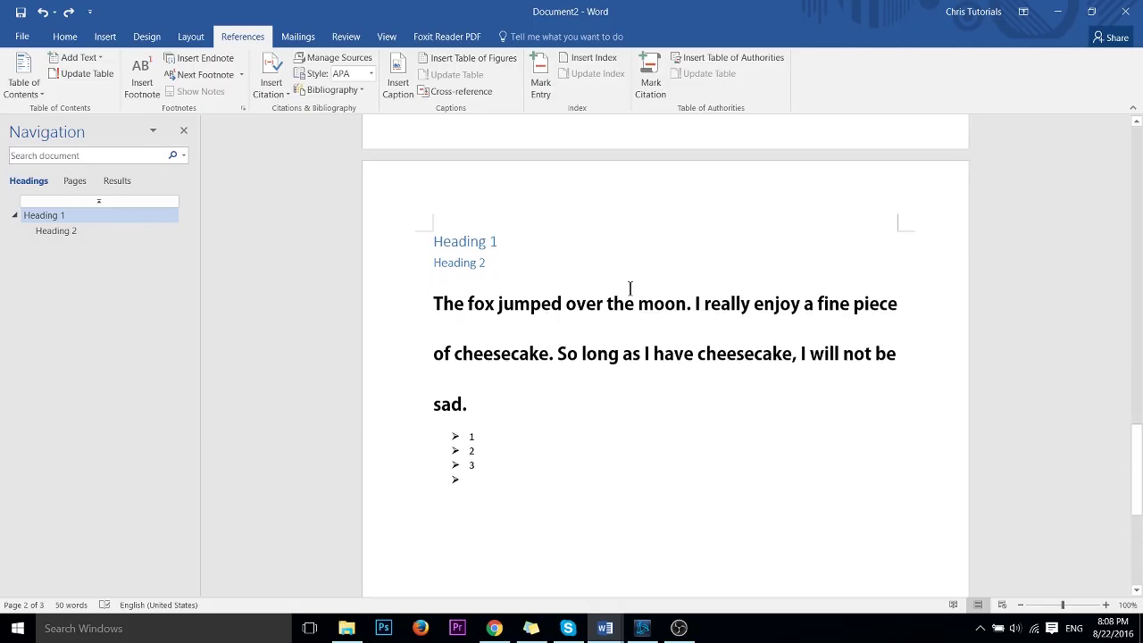
scroll(630, 287, down, 1)
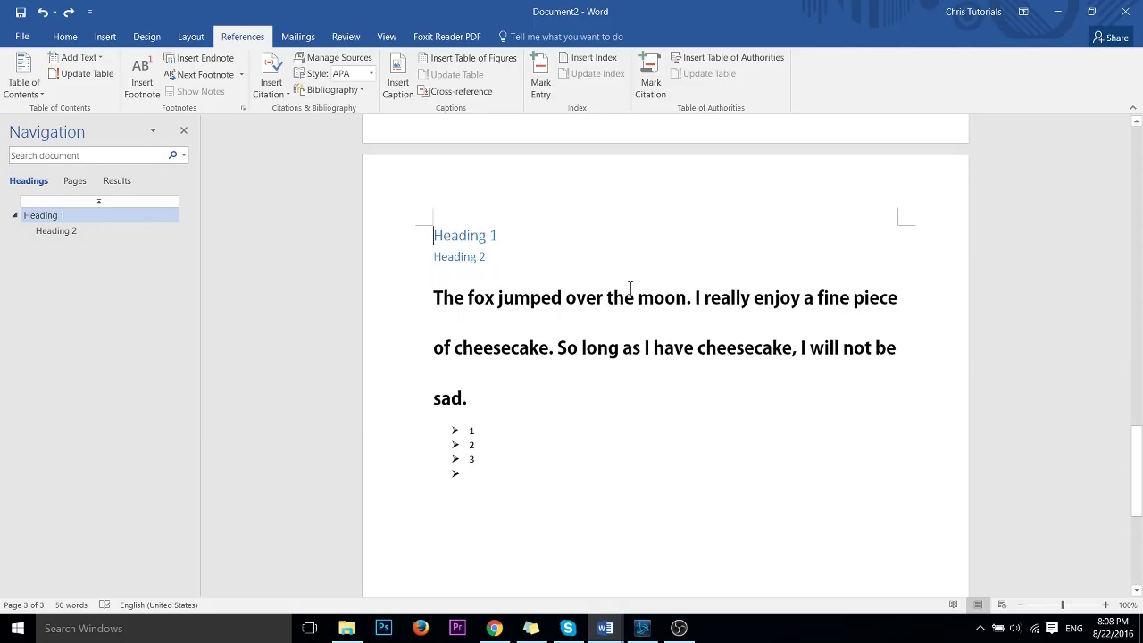
scroll(630, 287, up, 5)
scroll(630, 288, up, 15)
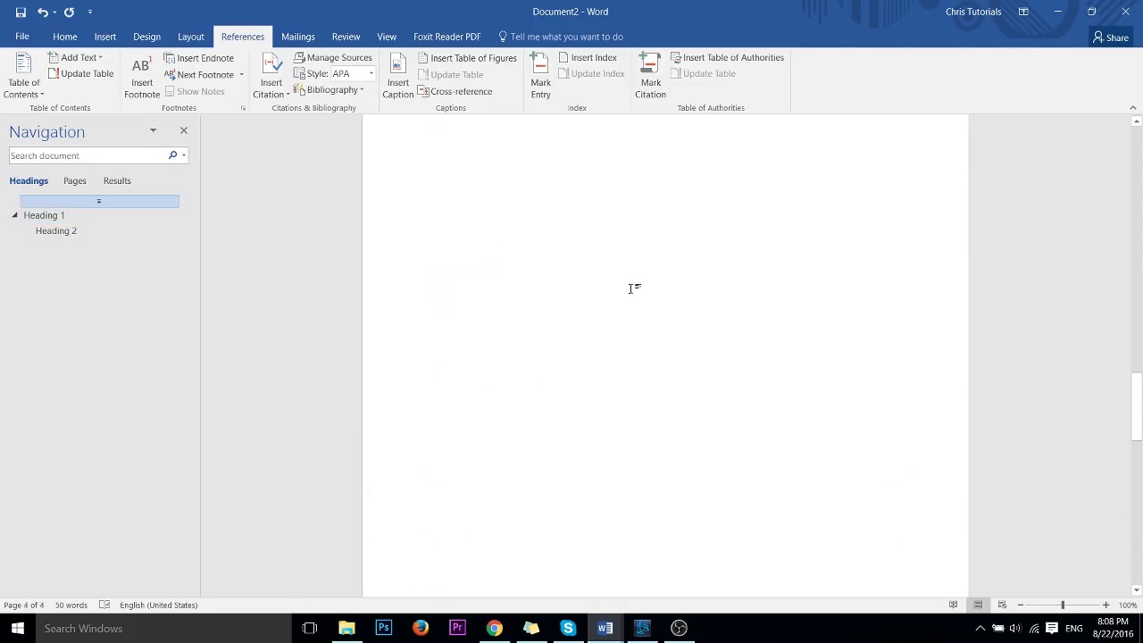
scroll(630, 288, up, 2)
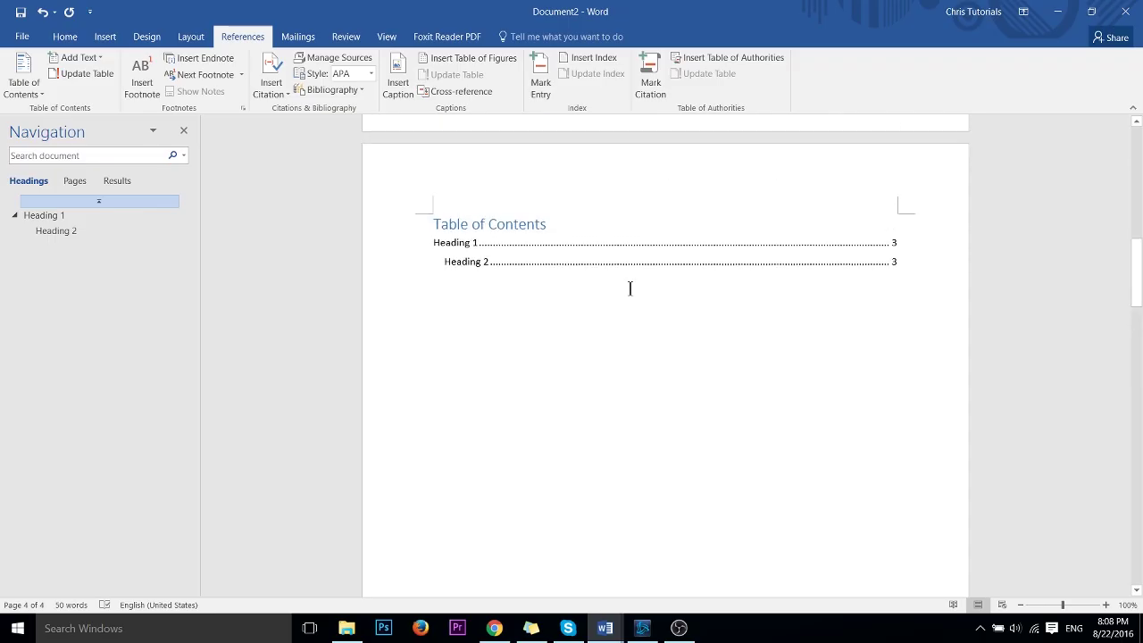
Update the table of contents using the option that refreshes page numbers only
click(480, 243)
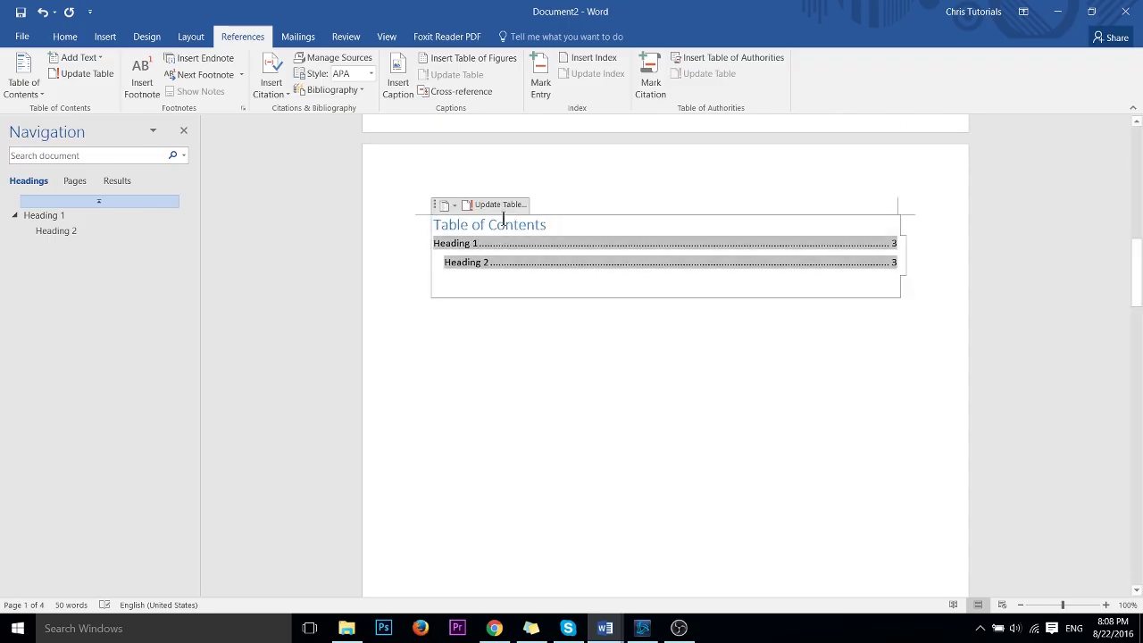
click(506, 207)
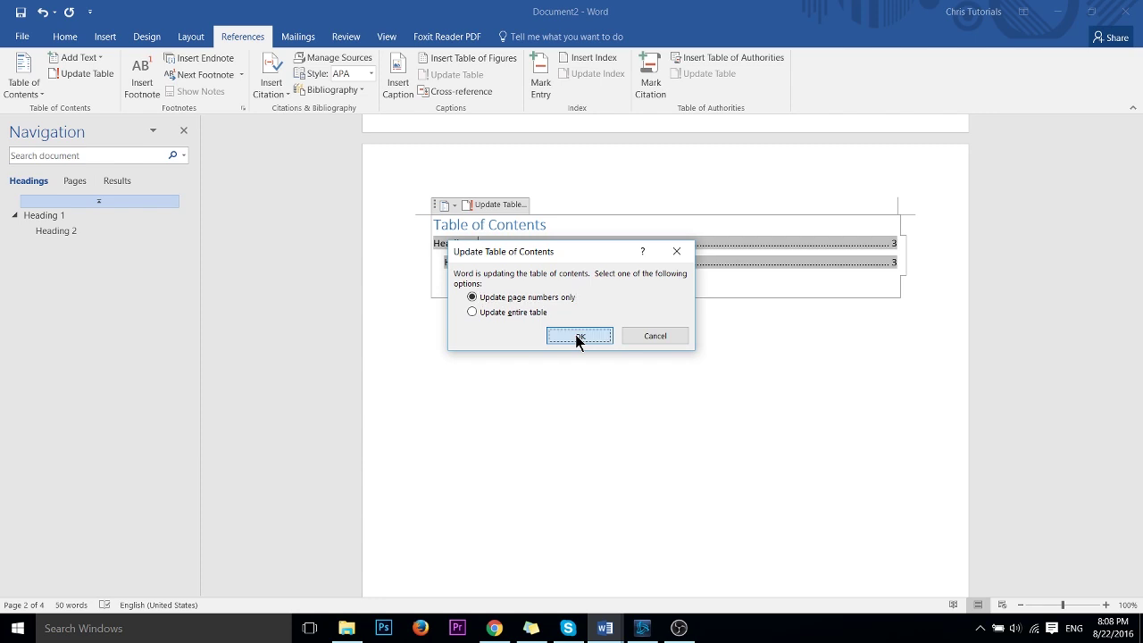
click(578, 337)
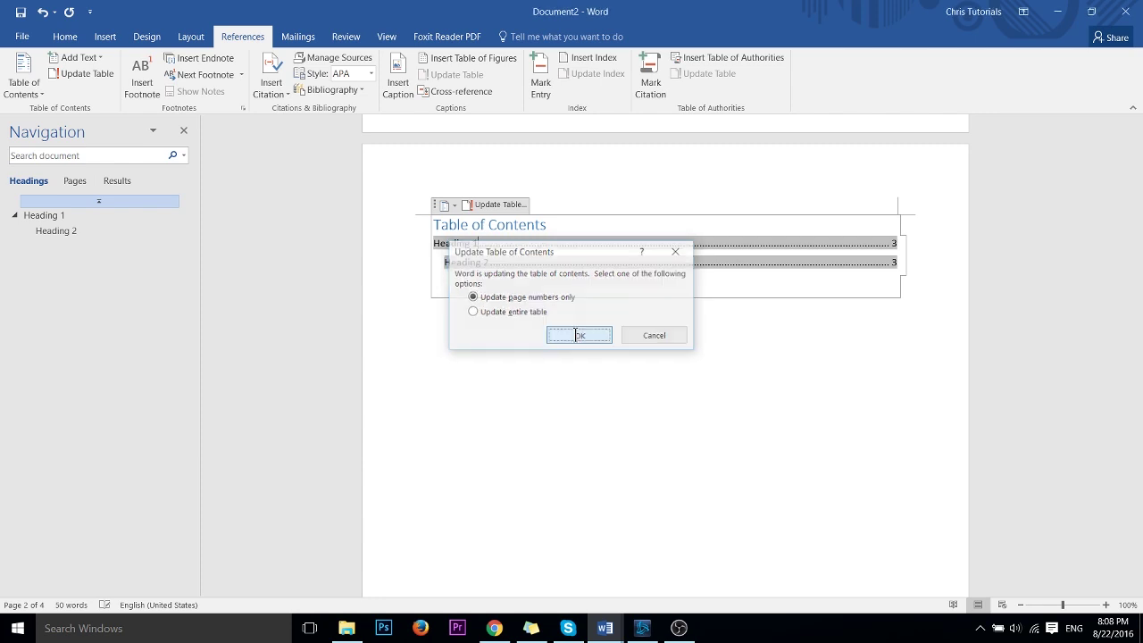
double_click(892, 243)
click(904, 260)
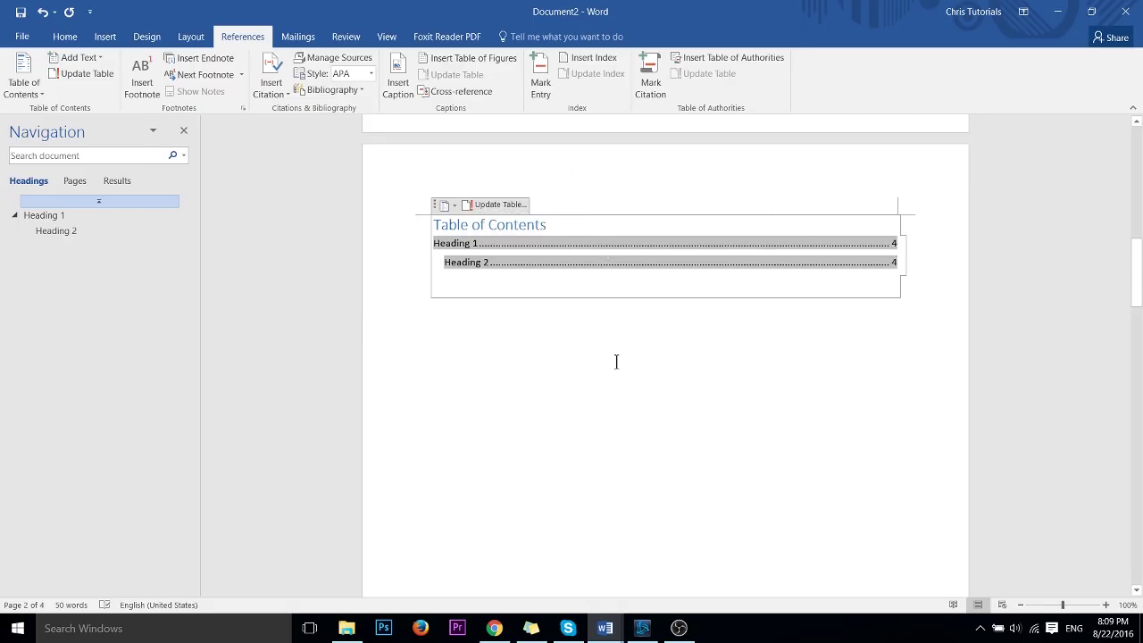
Return to the title page and apply the document style set with an all-caps title that directly follows Basic (Stylish)
ctrl+click(608, 247)
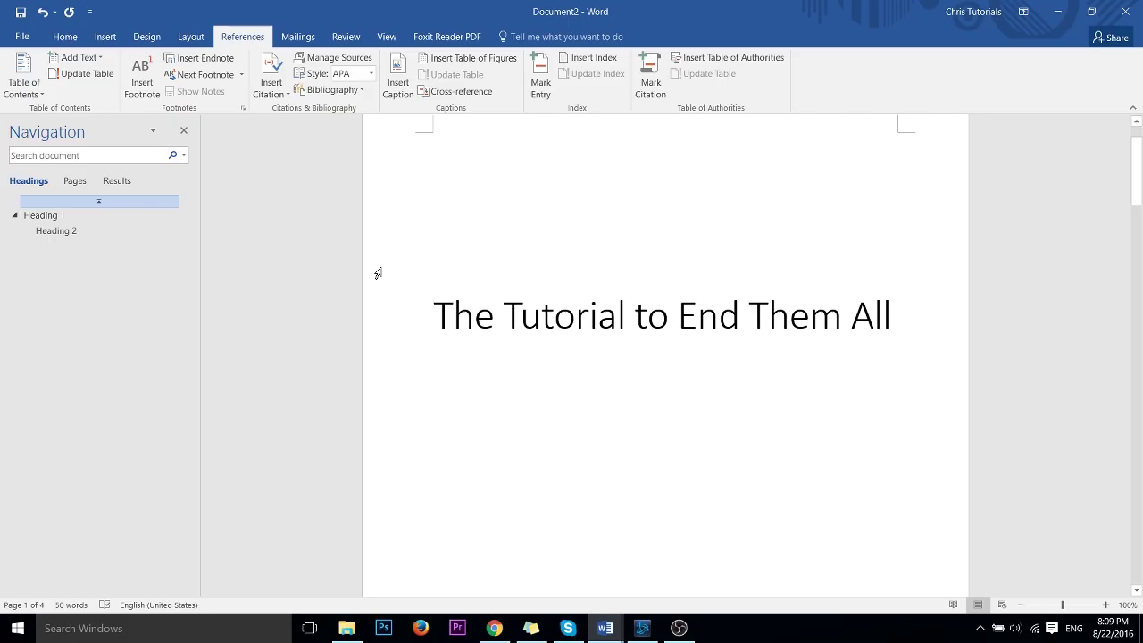
scroll(378, 272, down, 10)
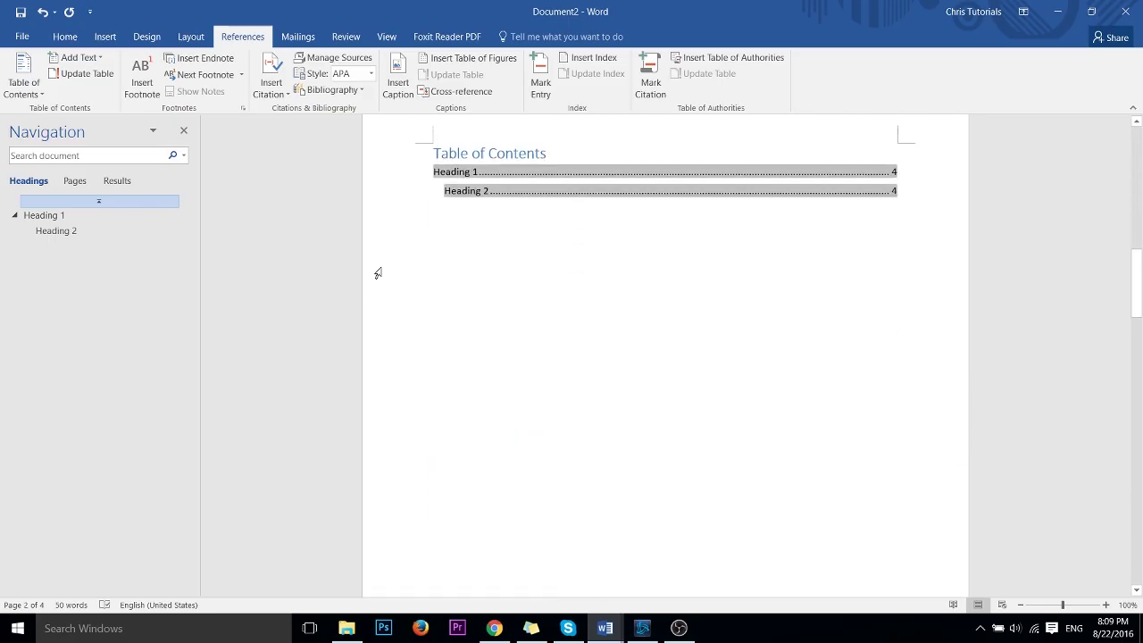
scroll(378, 273, down, 10)
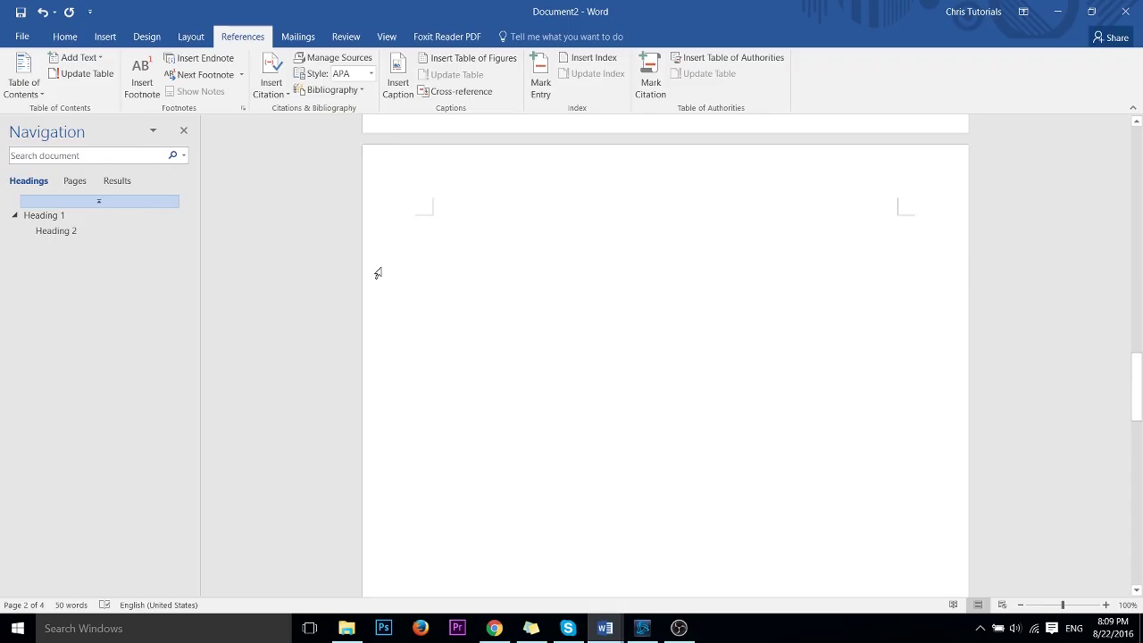
scroll(378, 272, up, 15)
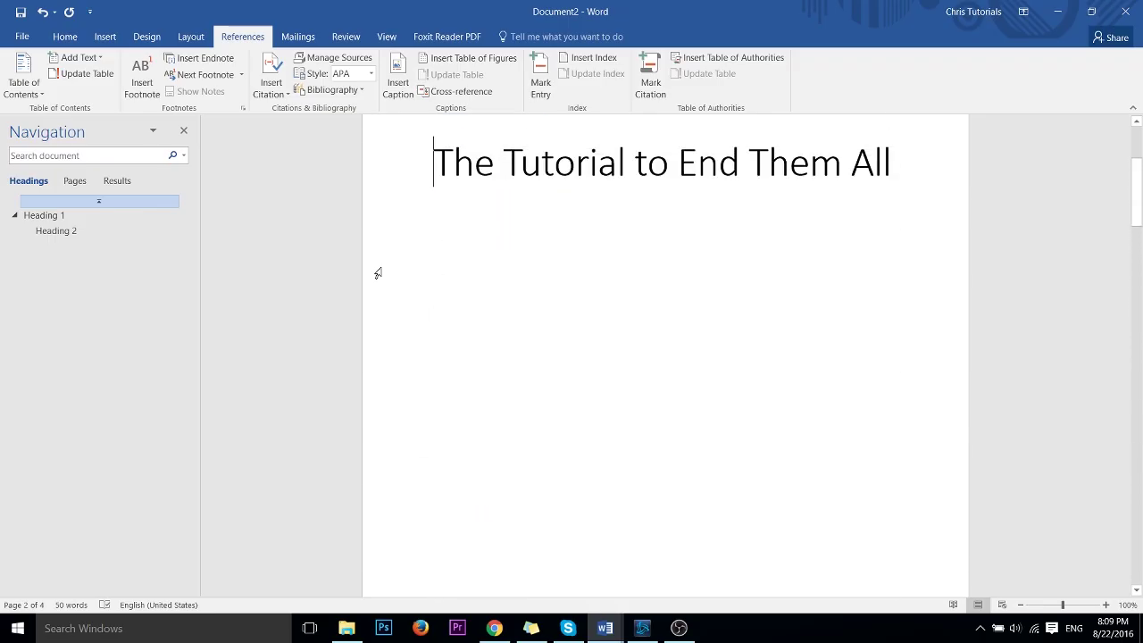
click(137, 34)
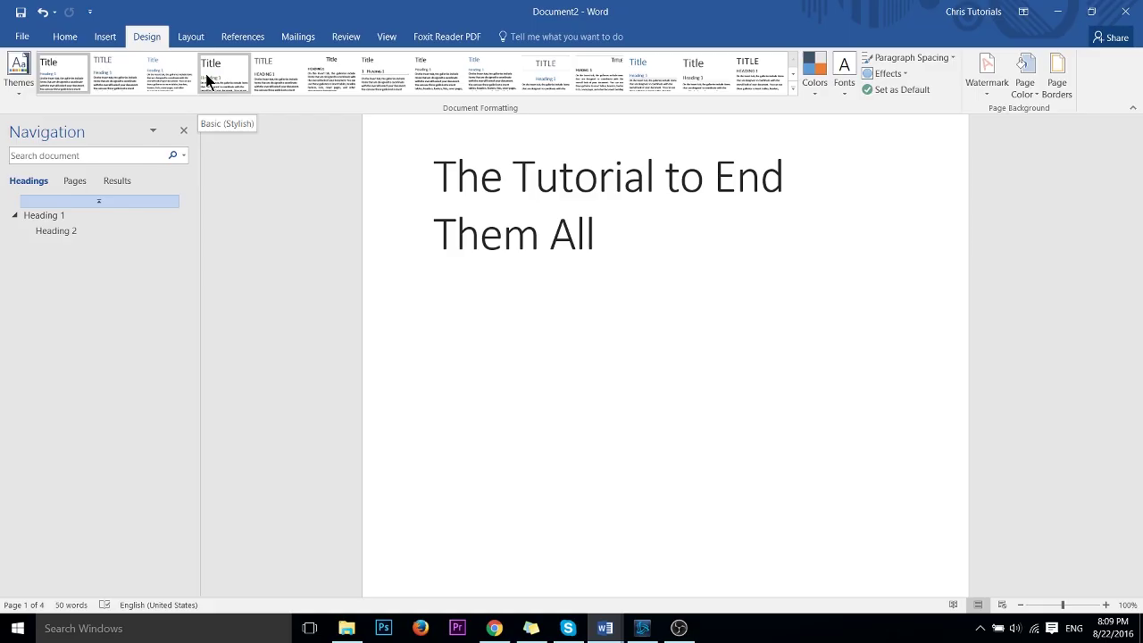
click(263, 76)
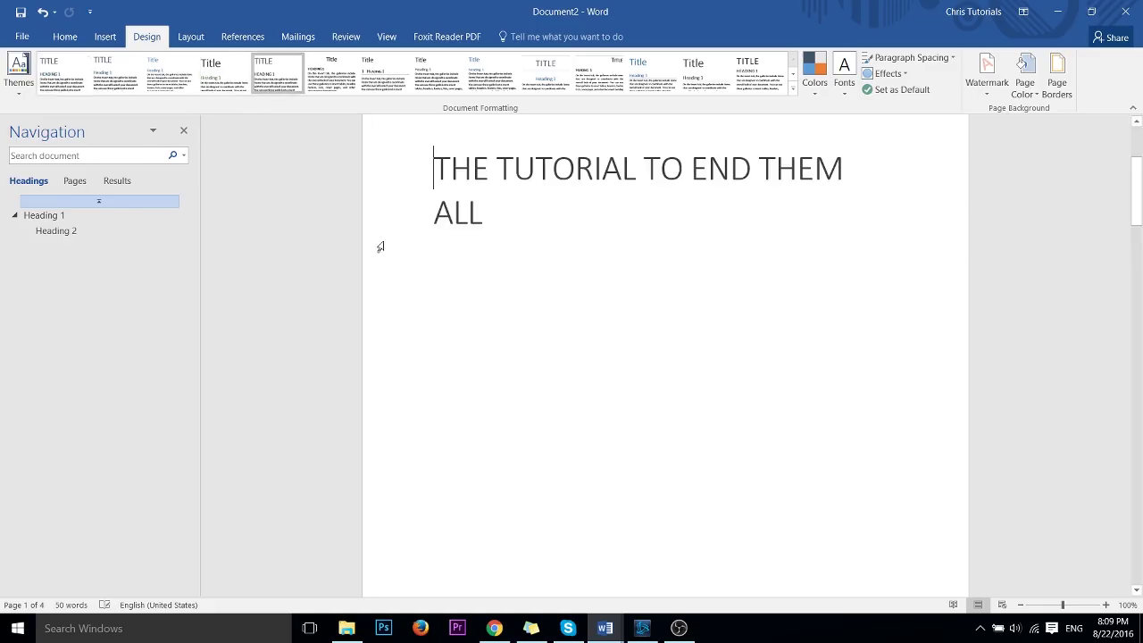
Reset the whole fox and cheesecake paragraph under "Heading 2" on the fourth page to the Normal style
scroll(474, 211, down, 10)
scroll(473, 212, down, 8)
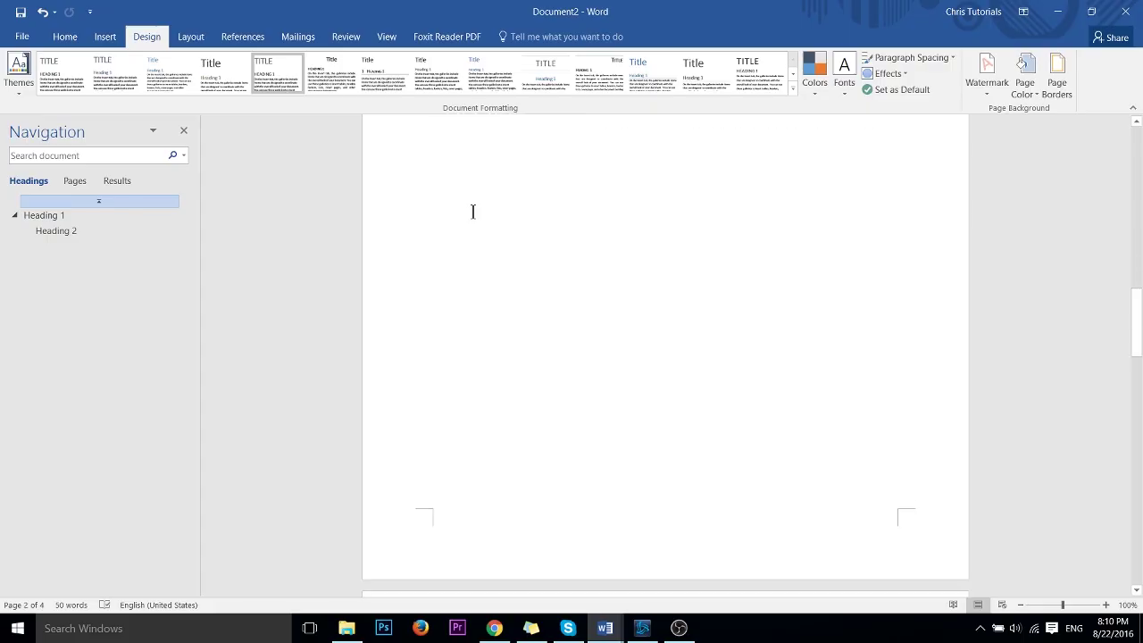
scroll(474, 212, down, 8)
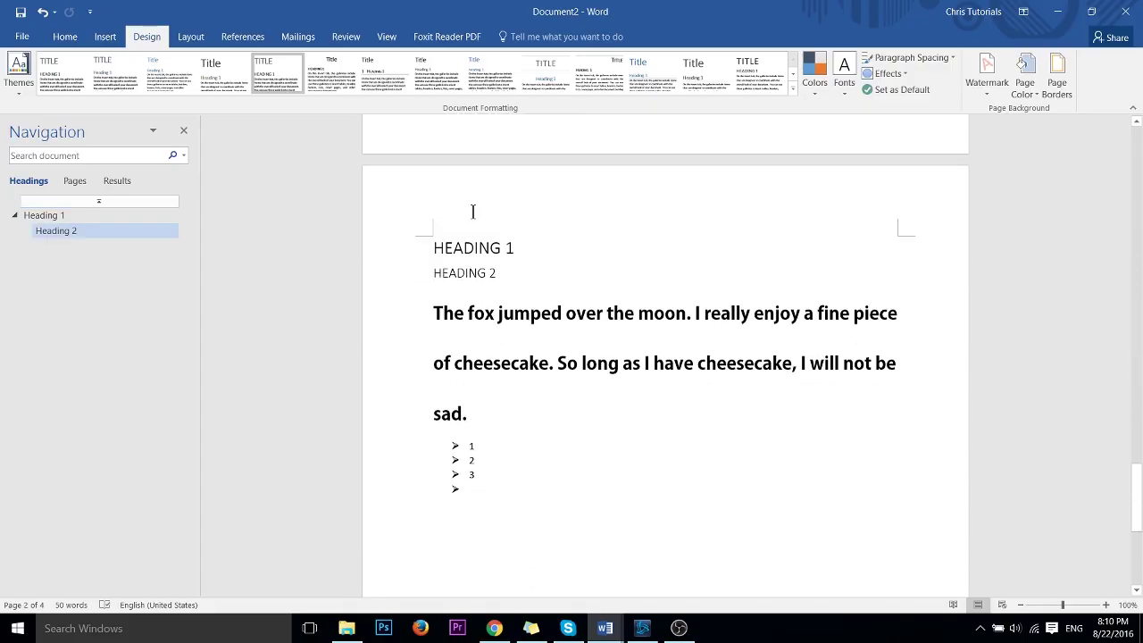
click(432, 306)
shift+click(508, 394)
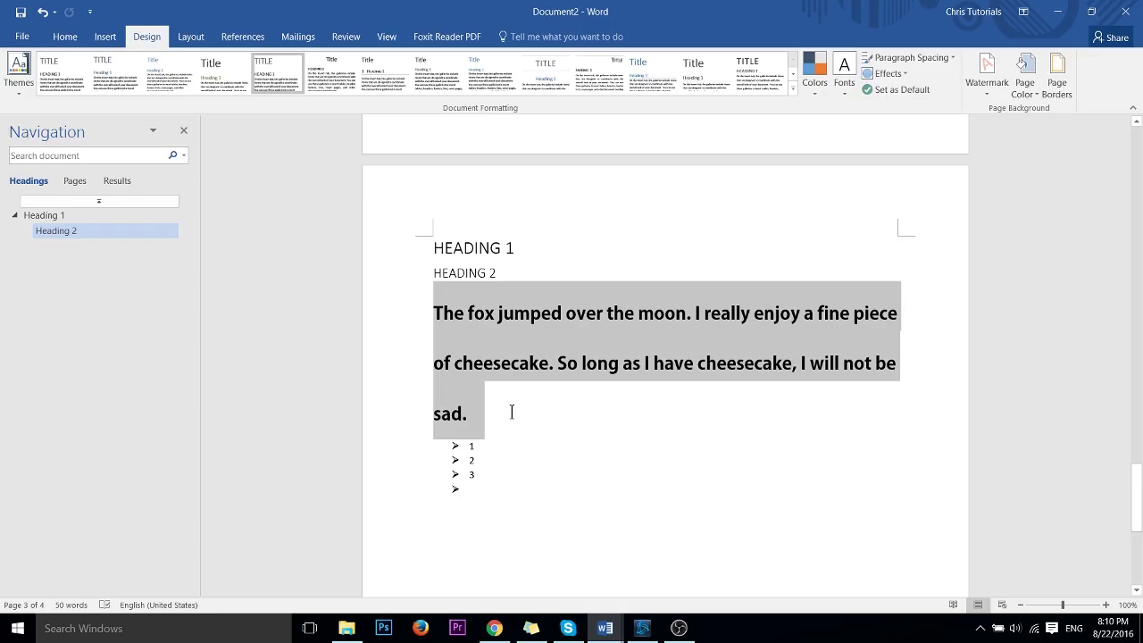
shift+click(512, 410)
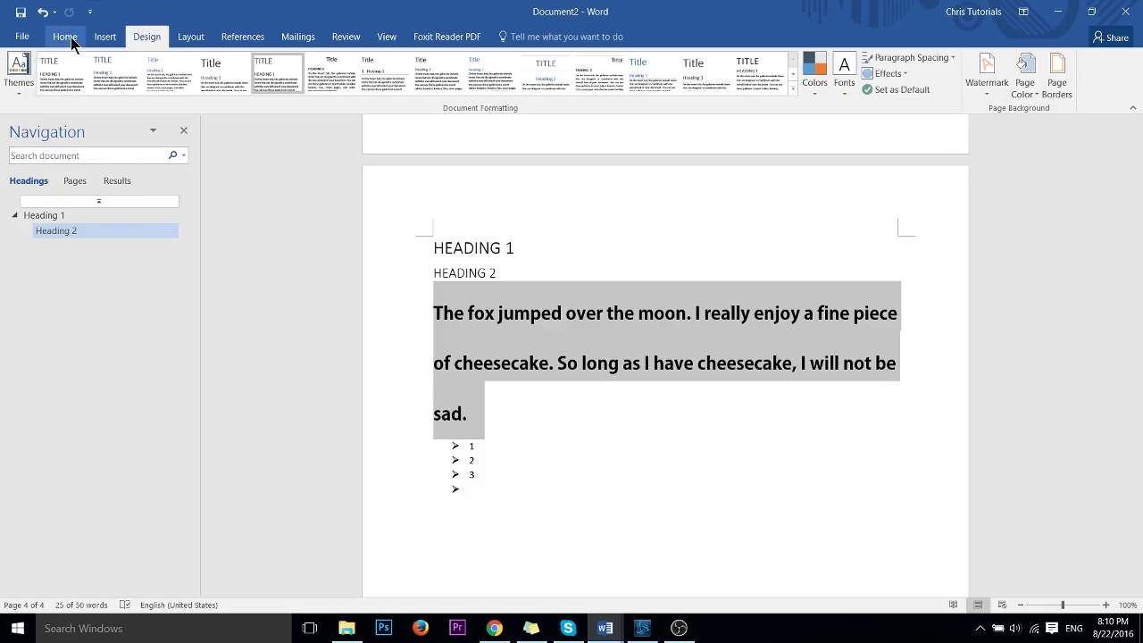
click(71, 36)
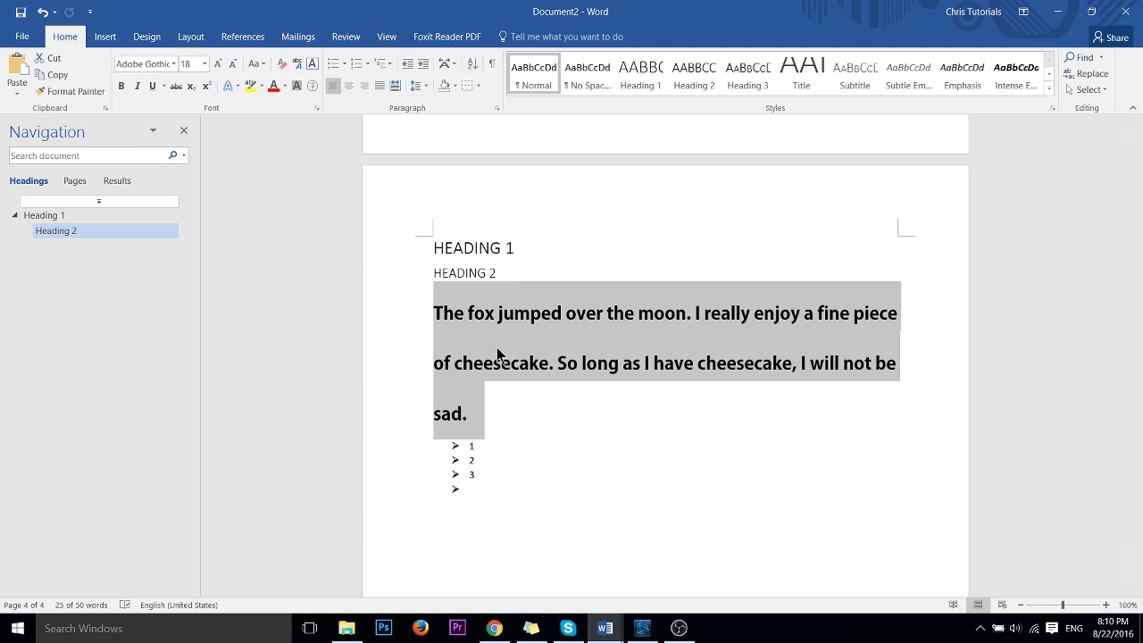
click(535, 80)
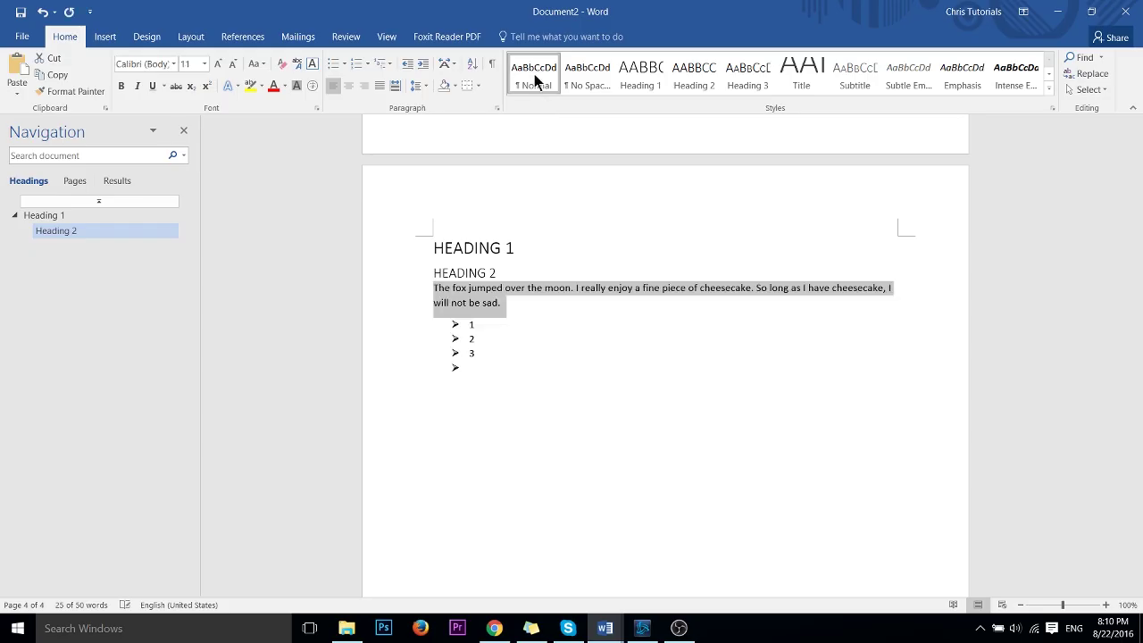
click(505, 302)
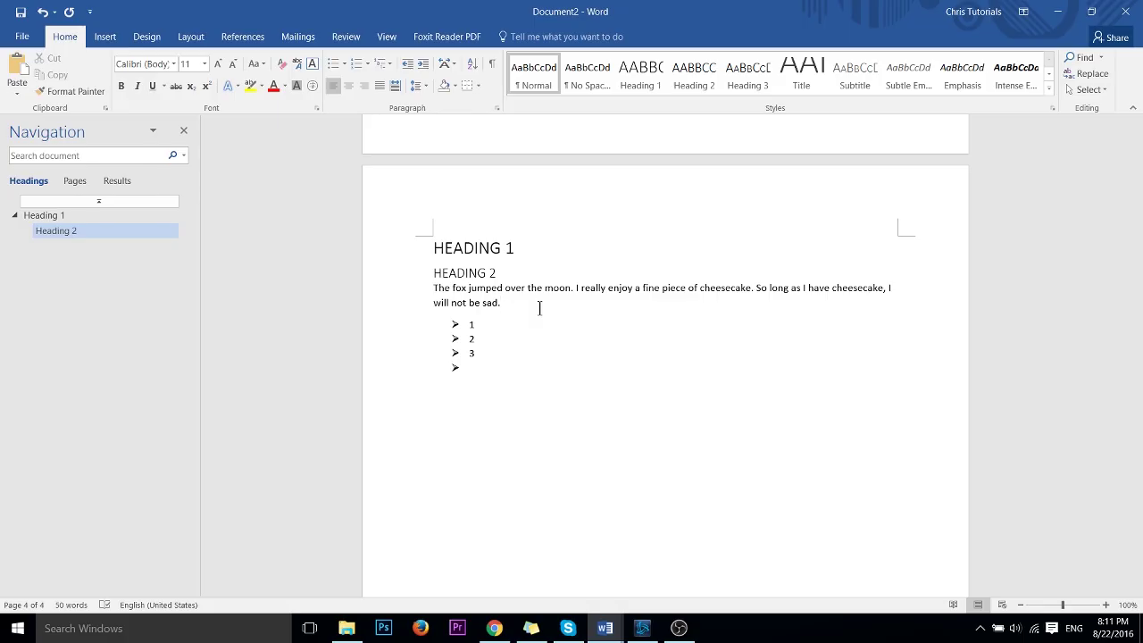
click(539, 308)
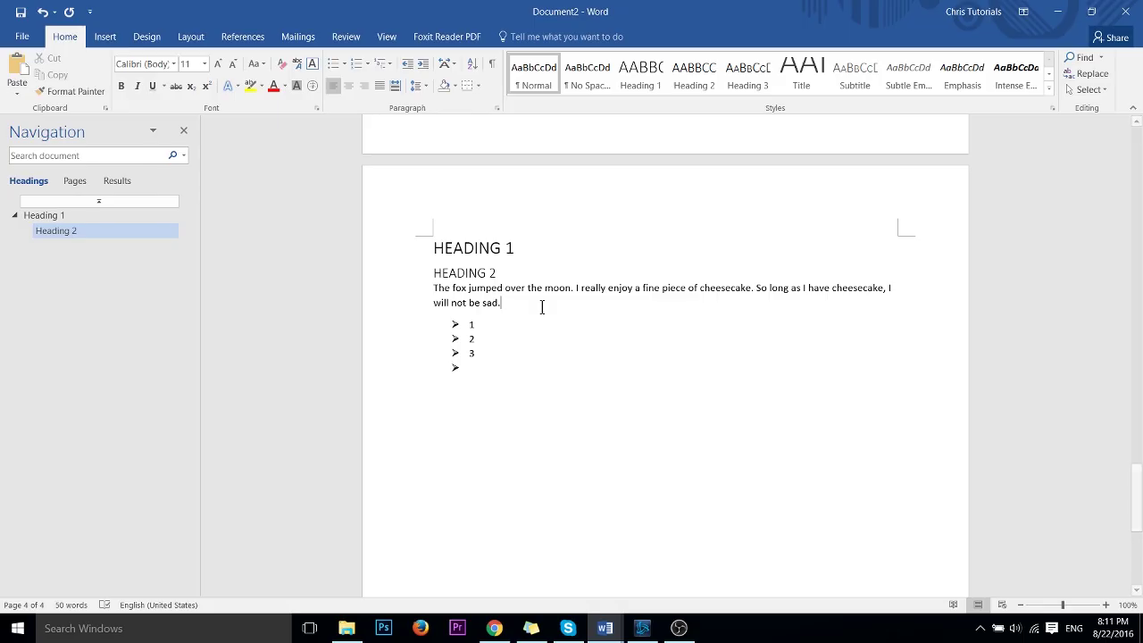
click(197, 39)
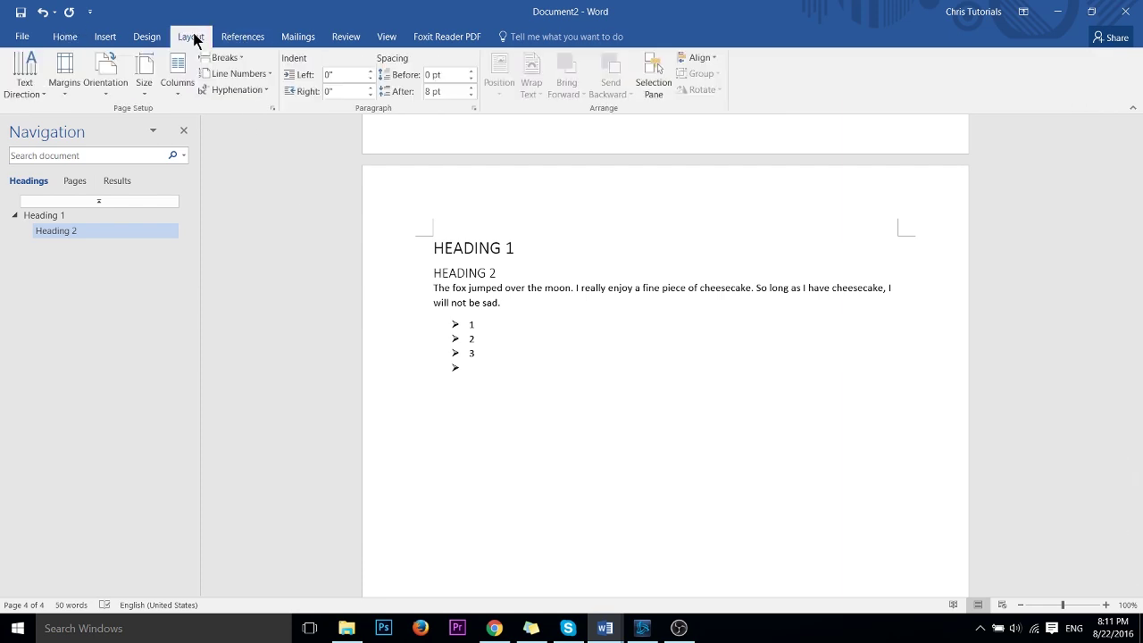
click(72, 88)
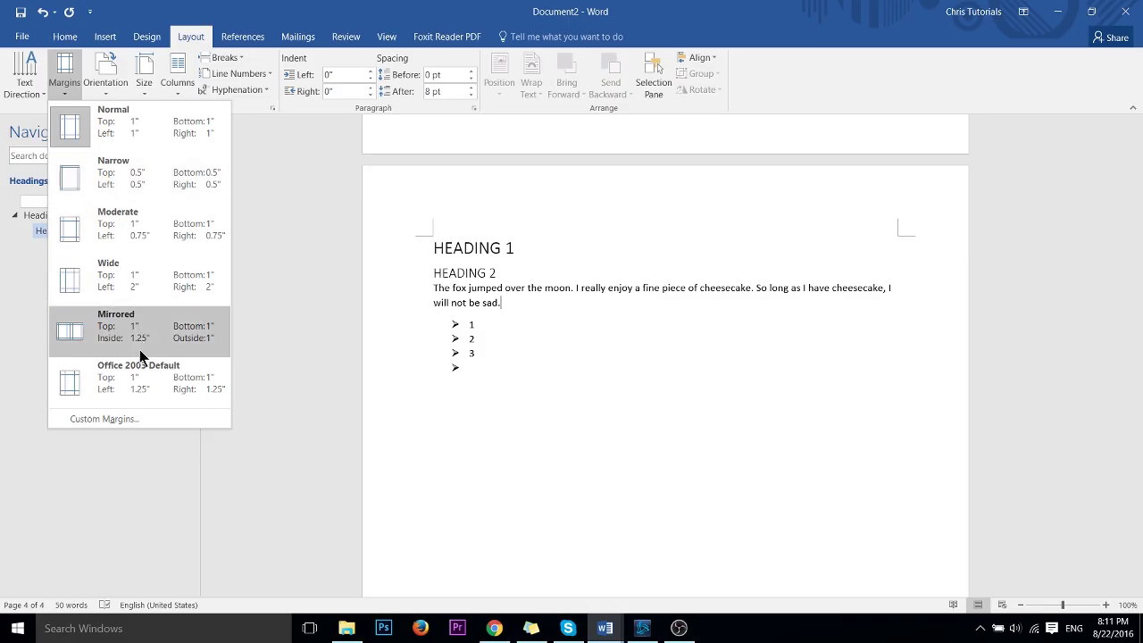
click(148, 417)
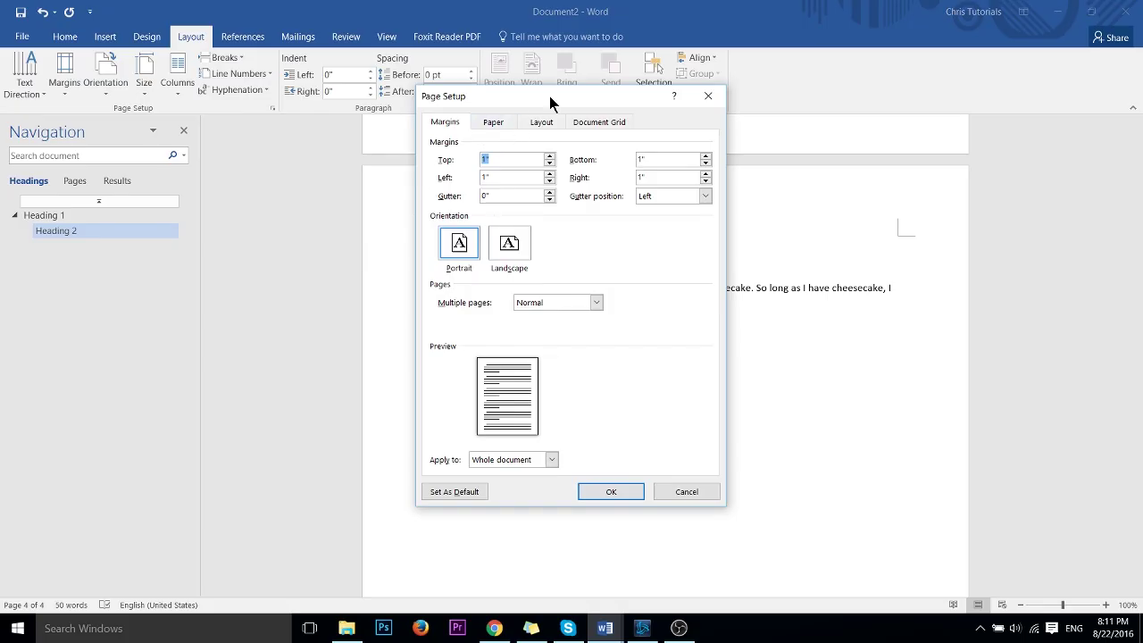
drag(549, 96, 529, 135)
click(487, 202)
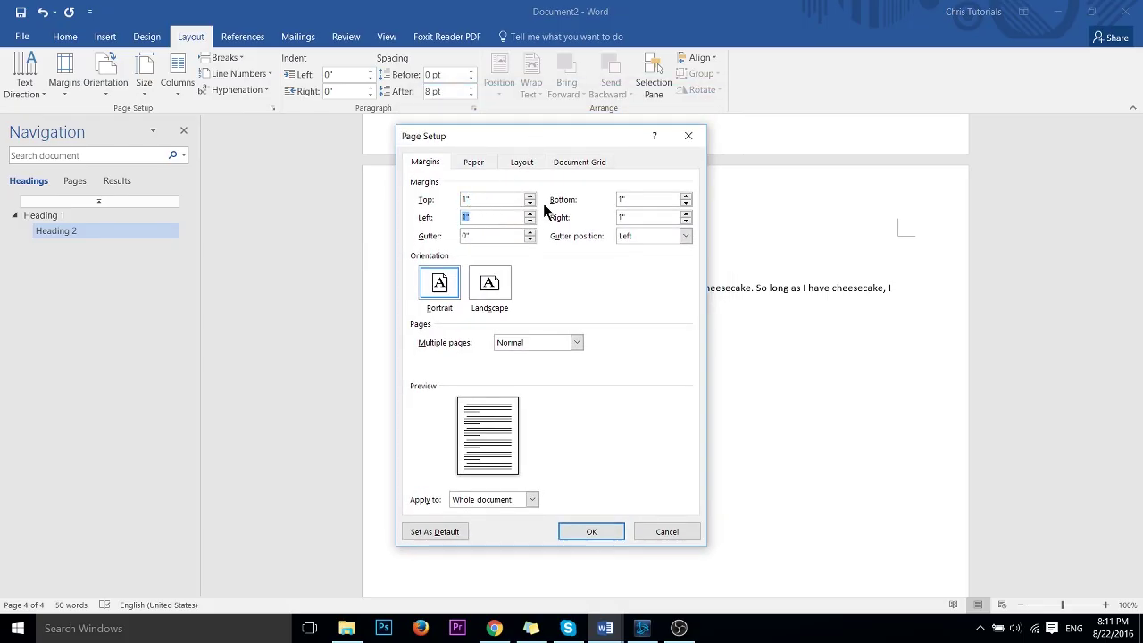
double_click(640, 199)
double_click(637, 218)
double_click(465, 217)
double_click(472, 199)
text(1.5")
key(Tab)
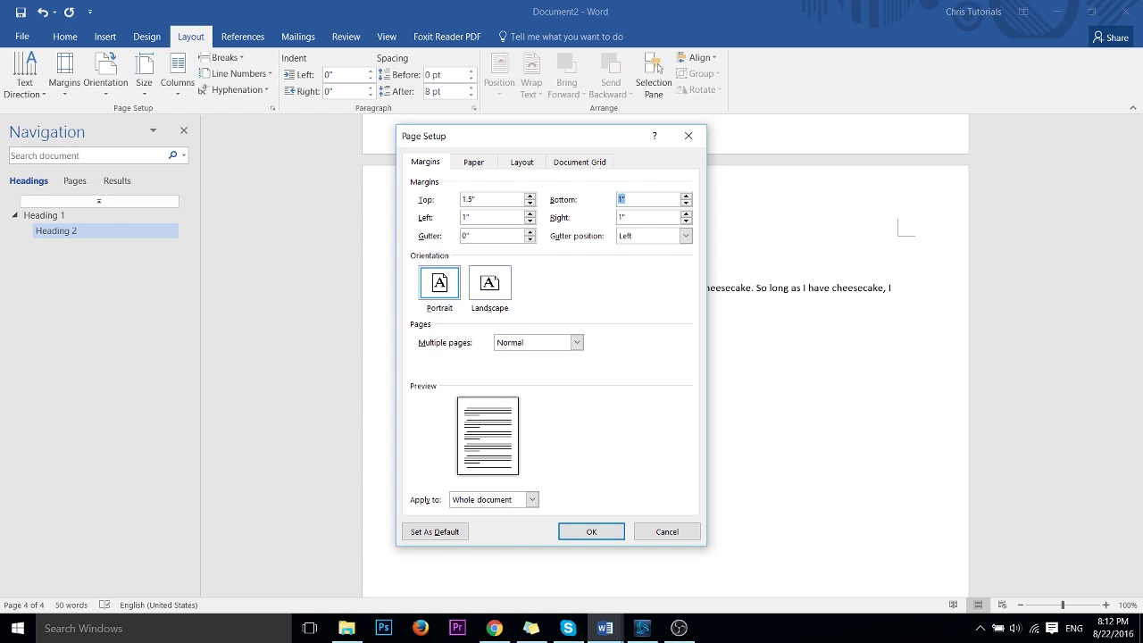
text(1.5")
key(Tab)
text(1.5")
key(Tab)
text(1.5")
click(678, 529)
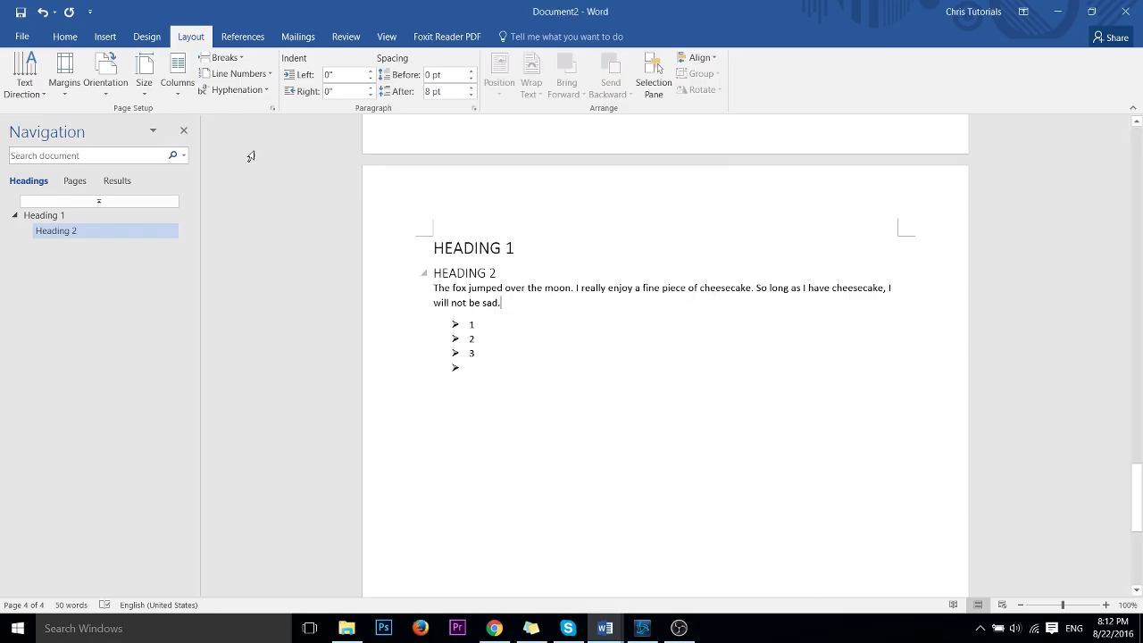
Apply the Narrow margin preset, with 0.5" on all sides, to the document
click(75, 86)
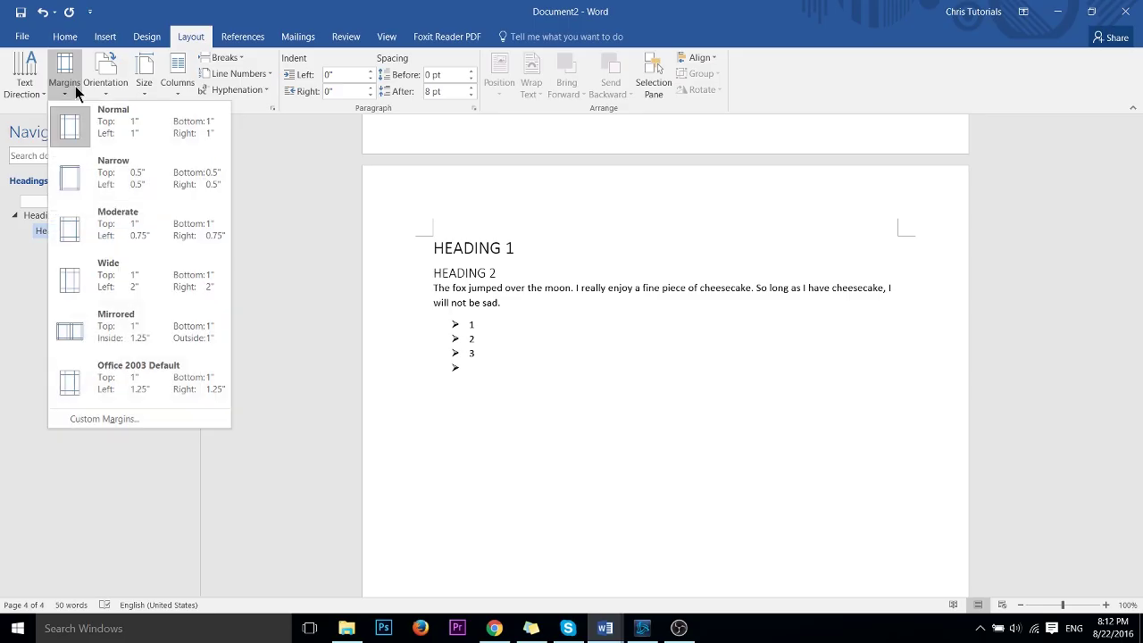
click(112, 167)
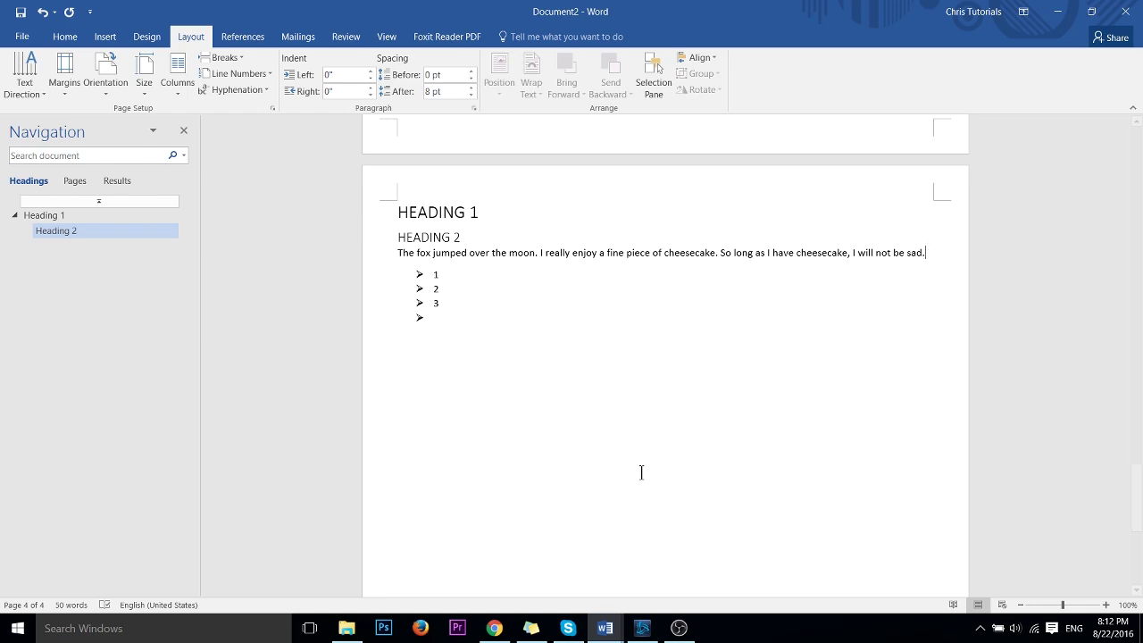
scroll(476, 298, up, 3)
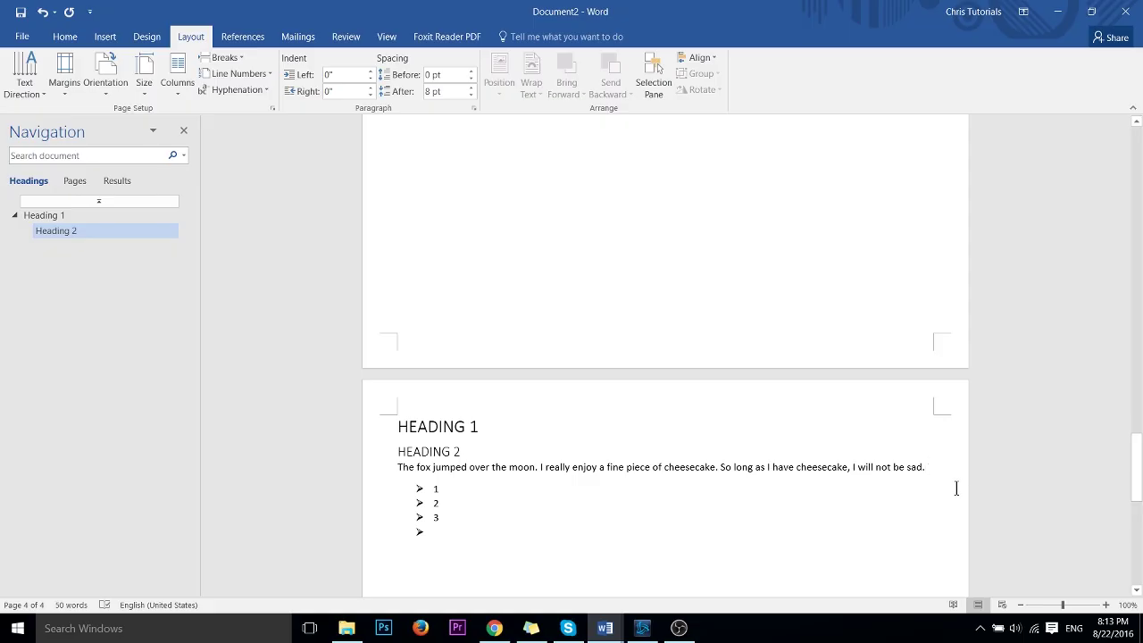
Add a new line with the misspelled word "Greeese" between the cheesecake paragraph and the bulleted list
key(Return)
text(Greeese)
key(Down)
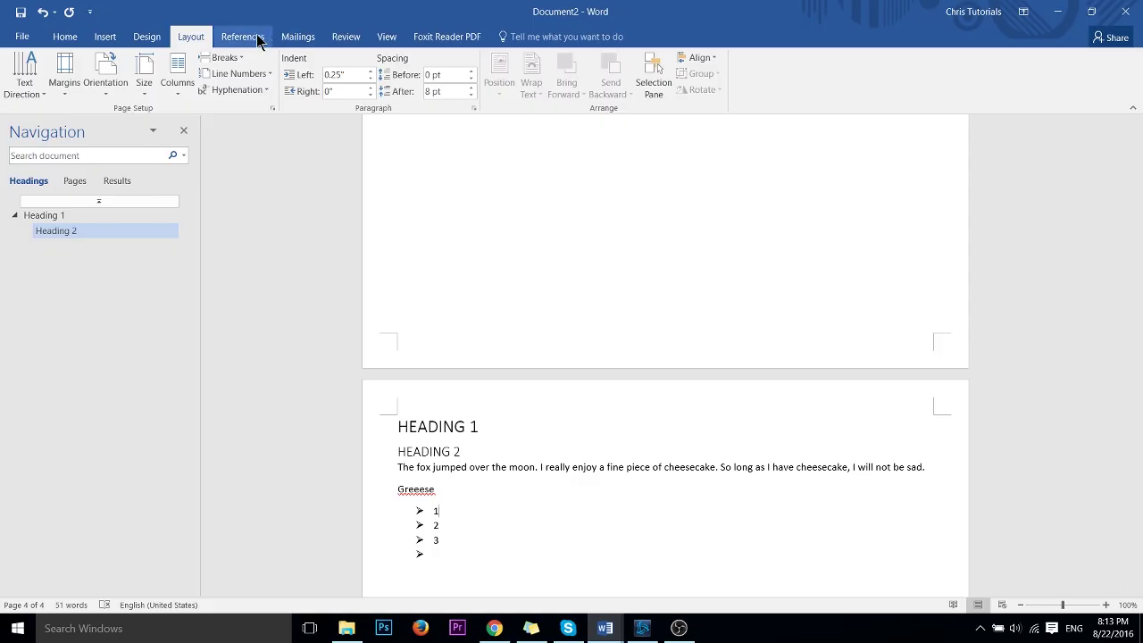
Run the spelling and grammar check and replace "Greeese" with the suggestion "Grease"
click(338, 38)
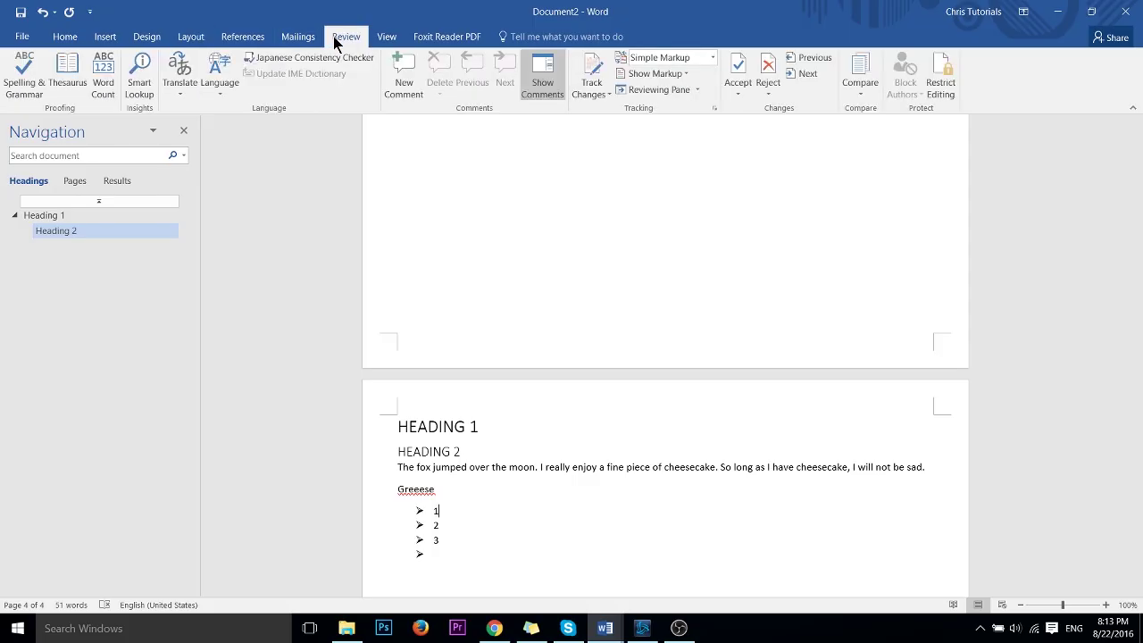
click(36, 87)
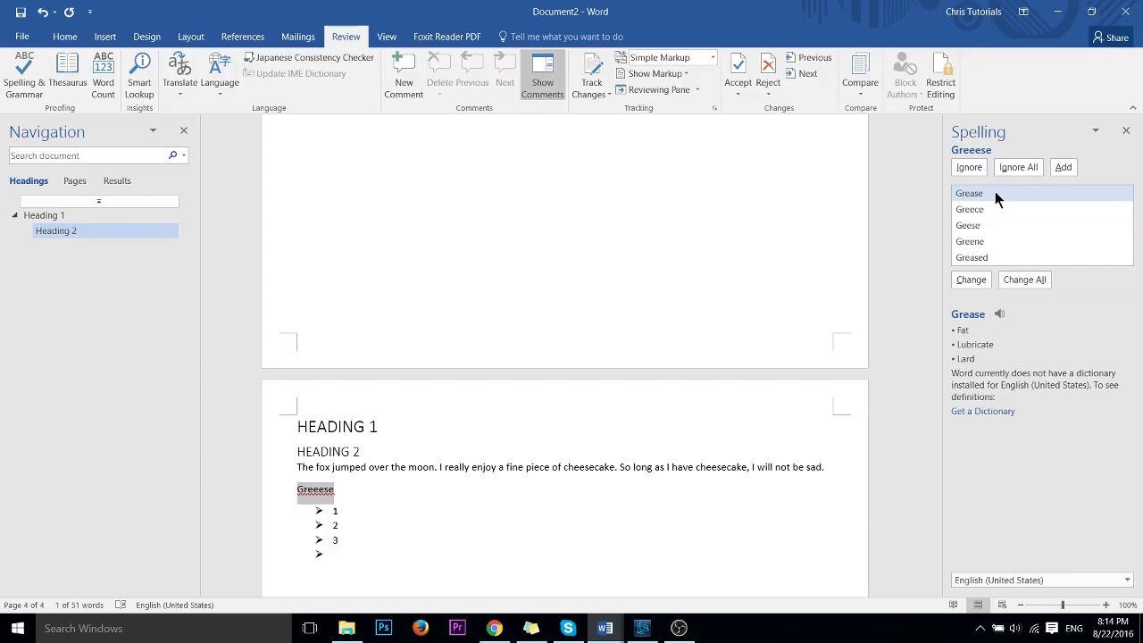
click(978, 279)
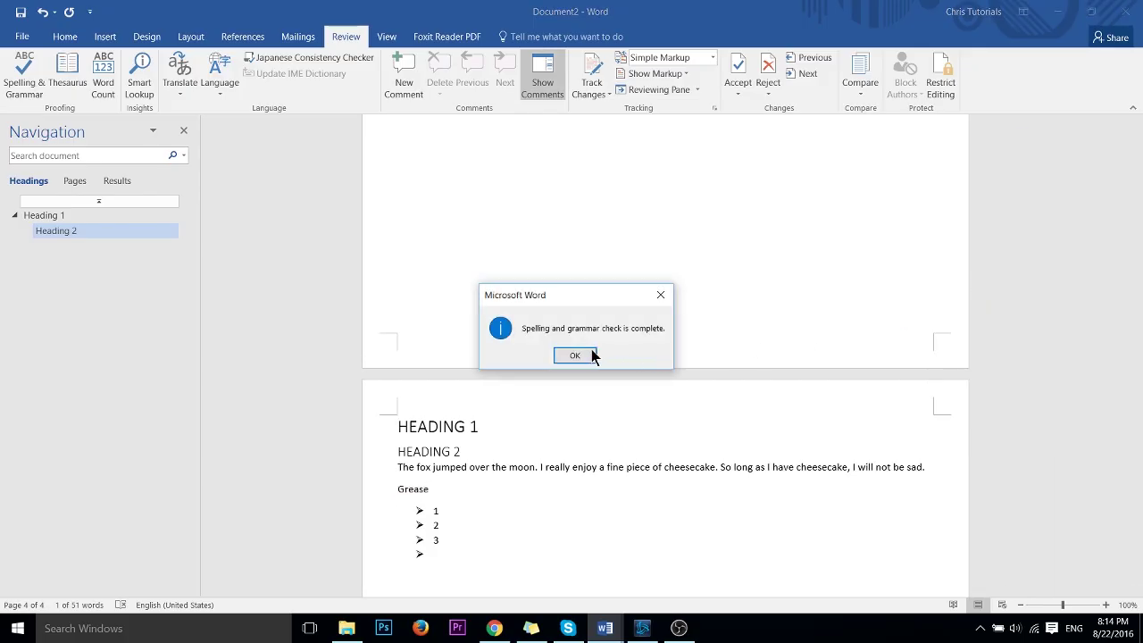
click(573, 355)
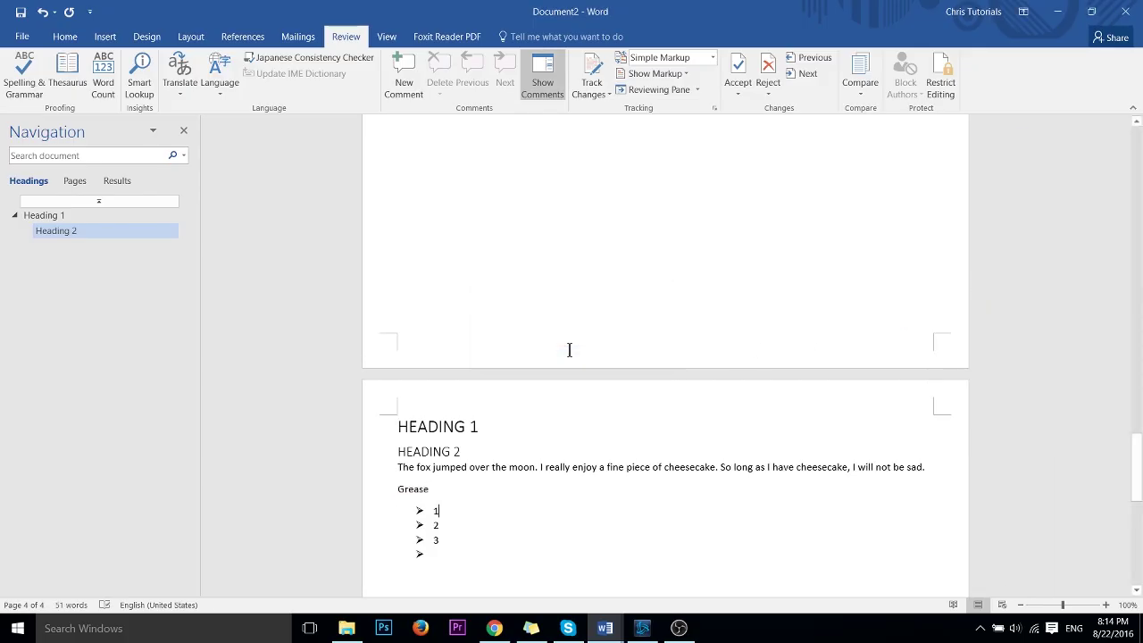